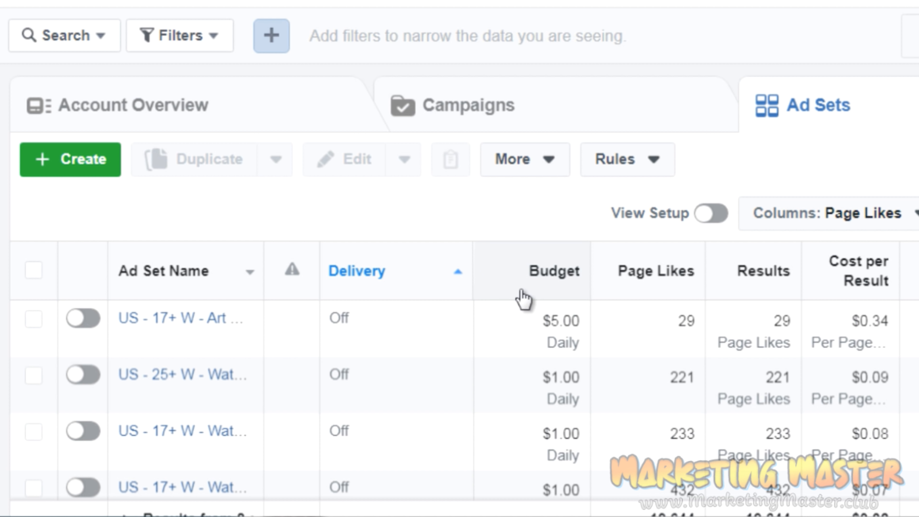
Compare the budget, page likes and cost per result across the ad sets in the list.
{"action": "scroll", "coordinate": [684, 398], "scroll_direction": "down", "scroll_amount": 3}
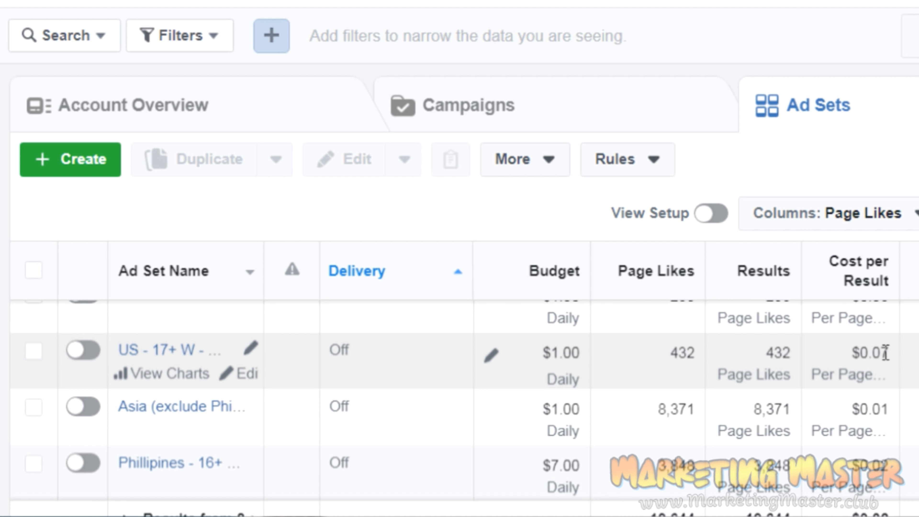
{"action": "scroll", "coordinate": [885, 353], "scroll_direction": "up", "scroll_amount": 5}
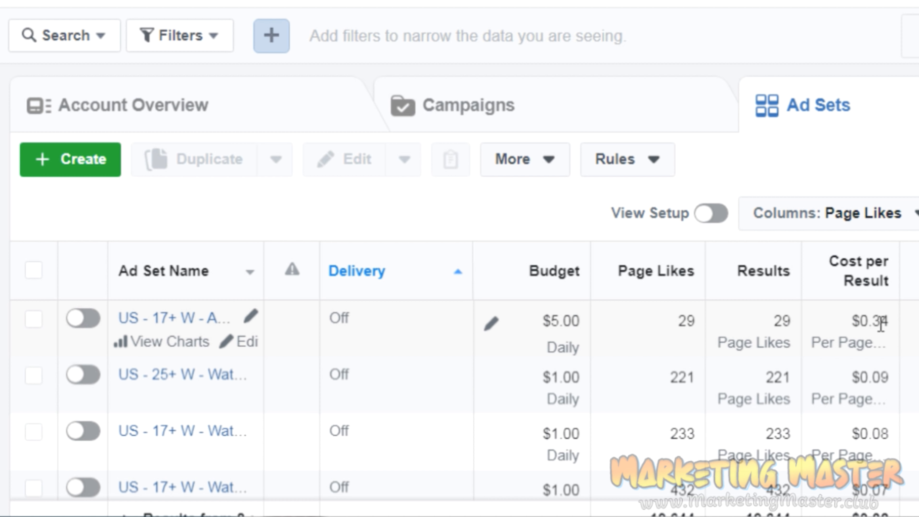
{"action": "scroll", "coordinate": [456, 400], "scroll_direction": "down", "scroll_amount": 1}
{"action": "scroll", "coordinate": [456, 400], "scroll_direction": "up", "scroll_amount": 1}
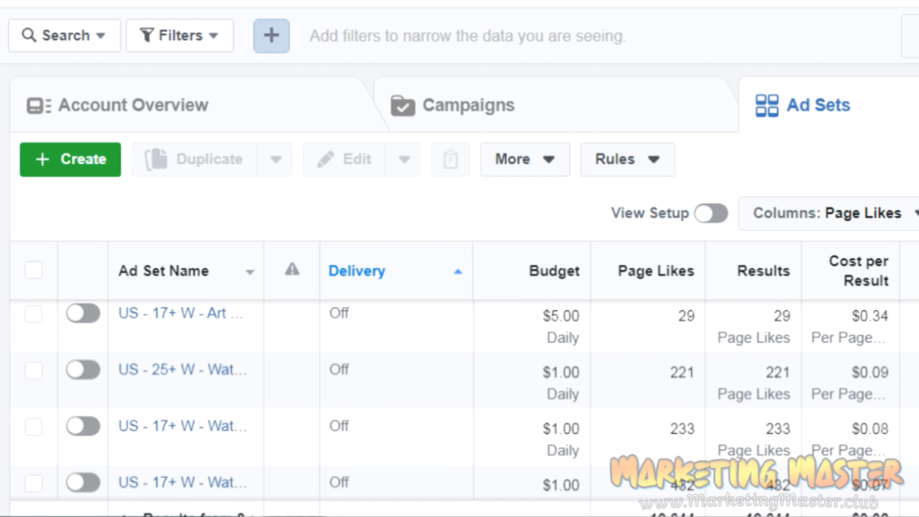
{"action": "scroll", "coordinate": [457, 398], "scroll_direction": "down", "scroll_amount": 1}
{"action": "scroll", "coordinate": [456, 398], "scroll_direction": "down", "scroll_amount": 4}
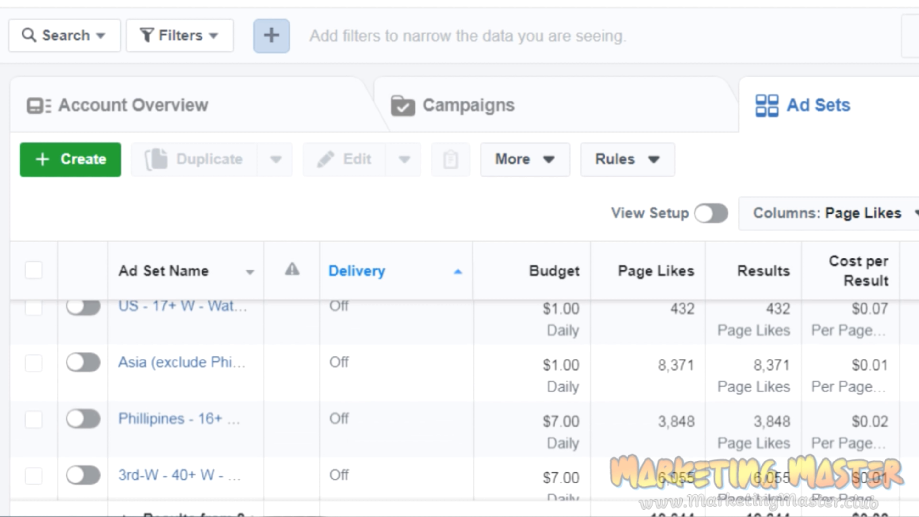
{"action": "scroll", "coordinate": [456, 399], "scroll_direction": "down", "scroll_amount": 1}
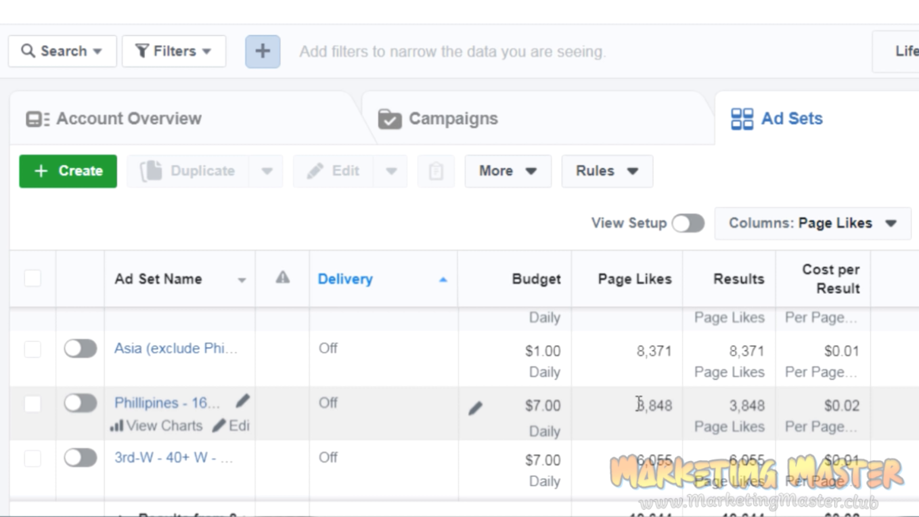
Check the Philippines and neighbouring ad sets' results, and open the ads belonging to the 3rd-W - 40+ W ad set.
{"action": "left_click", "coordinate": [652, 403]}
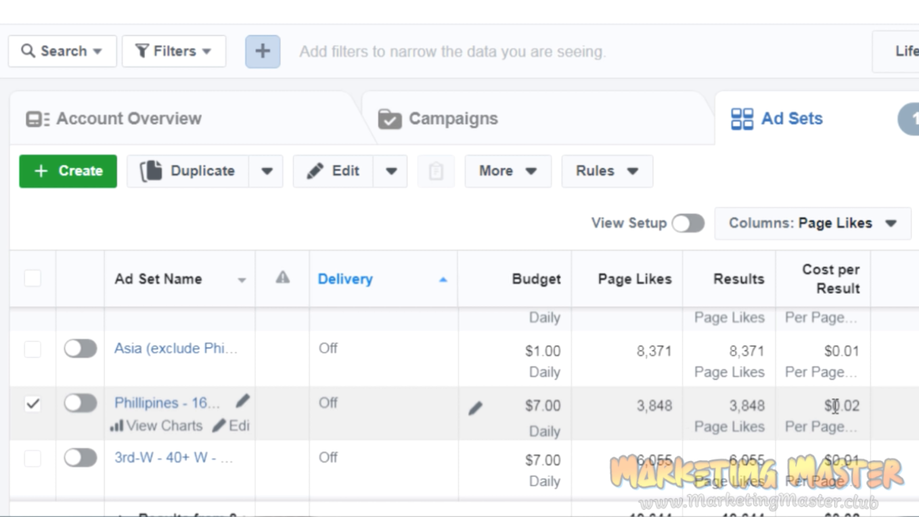
{"action": "left_click", "coordinate": [836, 498]}
{"action": "scroll", "coordinate": [835, 497], "scroll_direction": "down", "scroll_amount": 1}
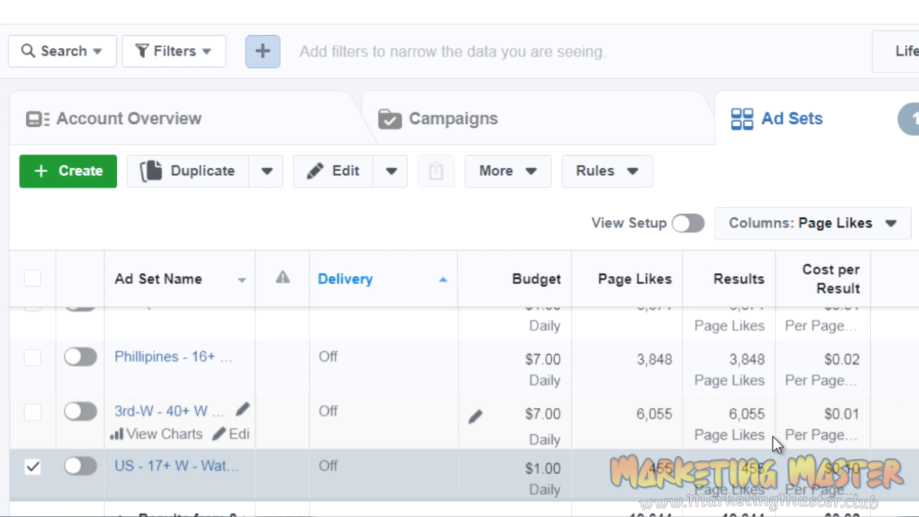
{"action": "left_click", "coordinate": [896, 425]}
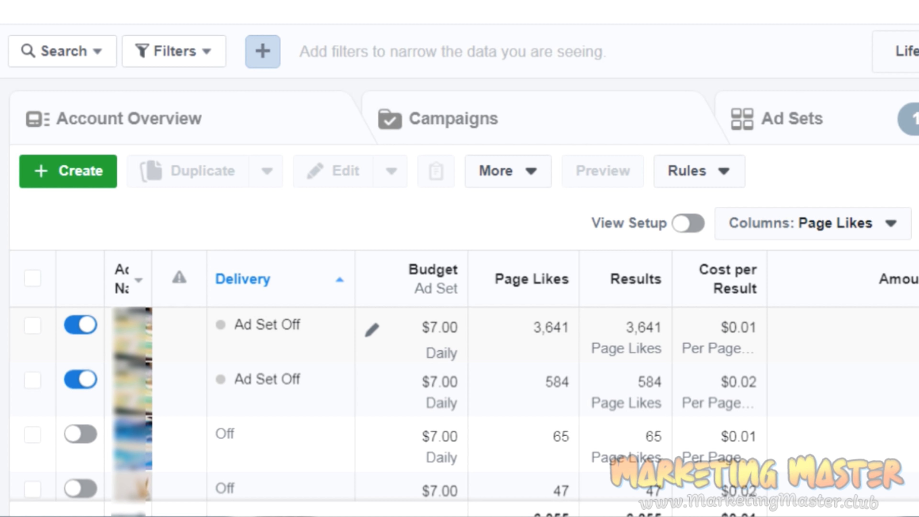
Examine the page likes and cost per result of each individual ad in the ad set.
{"action": "scroll", "coordinate": [463, 403], "scroll_direction": "down", "scroll_amount": 1}
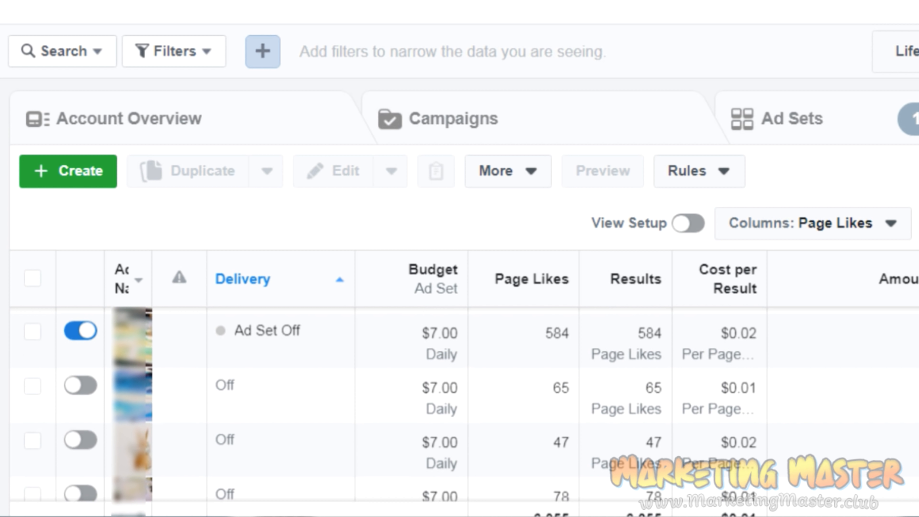
{"action": "scroll", "coordinate": [463, 404], "scroll_direction": "down", "scroll_amount": 4}
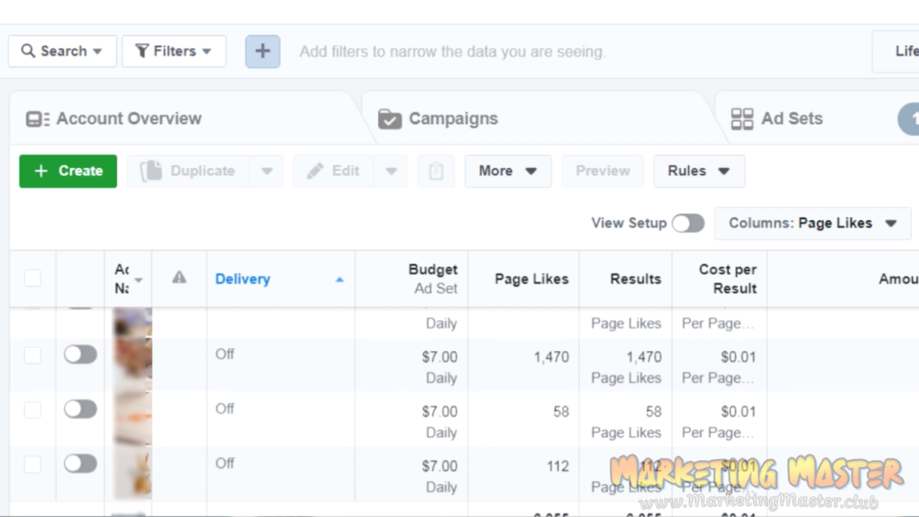
{"action": "scroll", "coordinate": [463, 404], "scroll_direction": "up", "scroll_amount": 4}
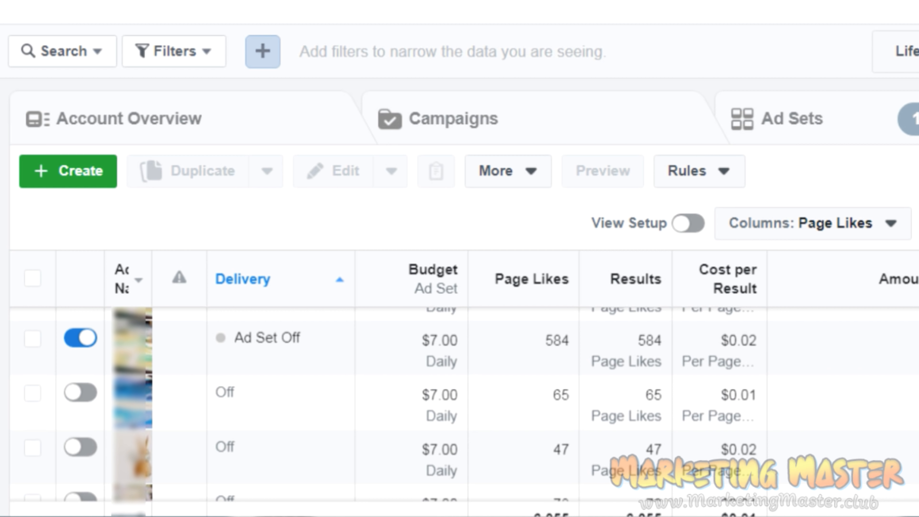
{"action": "scroll", "coordinate": [463, 404], "scroll_direction": "up", "scroll_amount": 1}
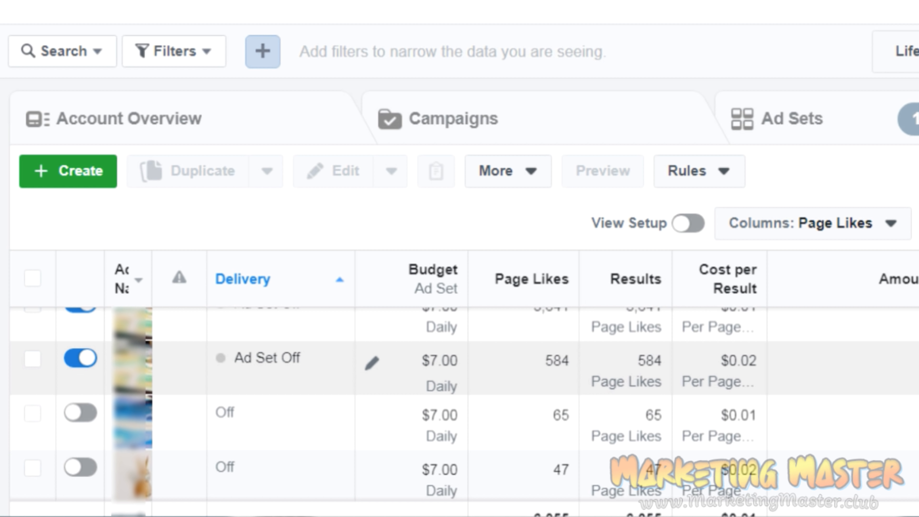
{"action": "scroll", "coordinate": [463, 404], "scroll_direction": "down", "scroll_amount": 5}
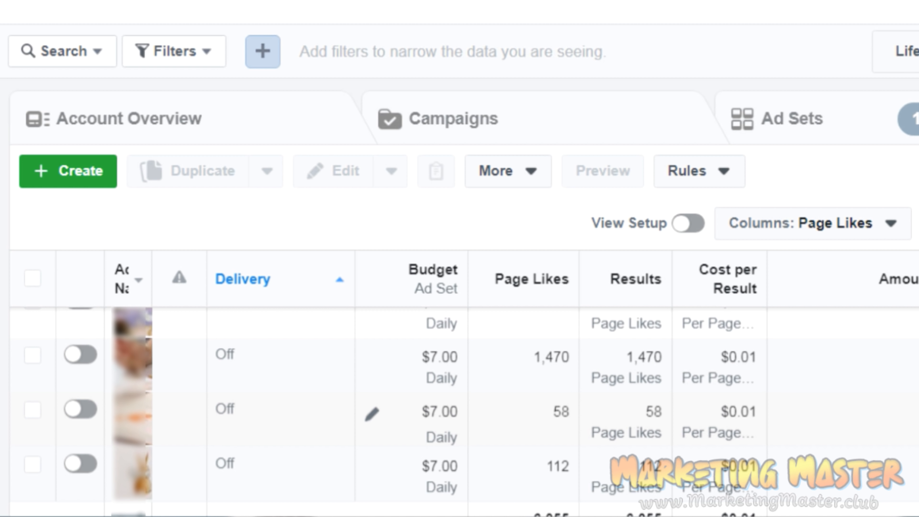
{"action": "scroll", "coordinate": [463, 405], "scroll_direction": "up", "scroll_amount": 5}
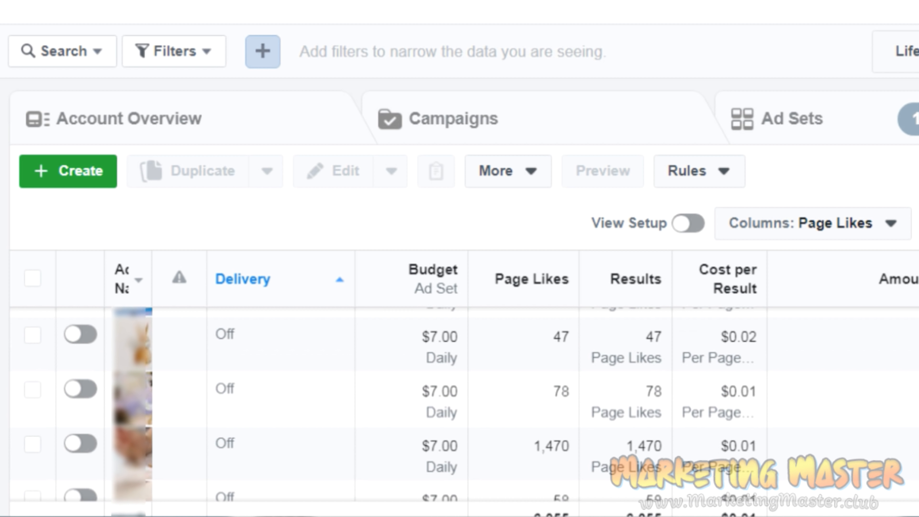
{"action": "scroll", "coordinate": [659, 358], "scroll_direction": "up", "scroll_amount": 1}
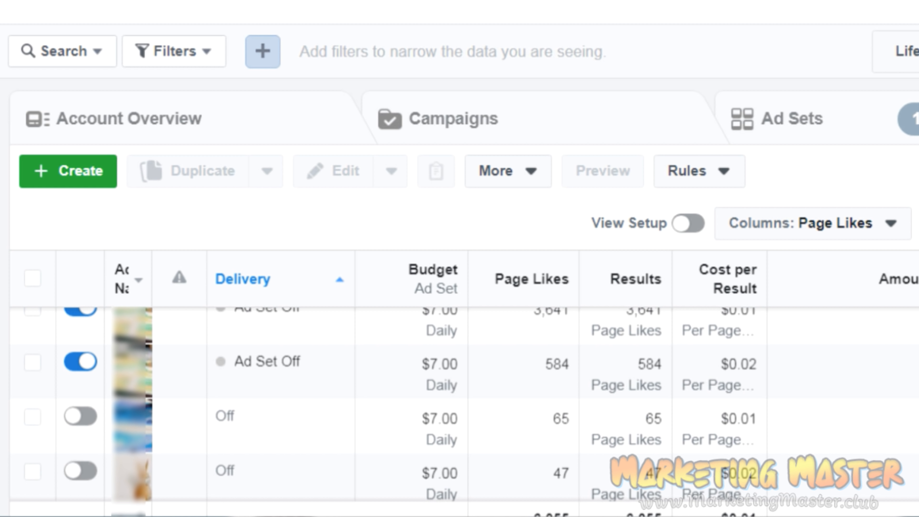
{"action": "scroll", "coordinate": [465, 405], "scroll_direction": "up", "scroll_amount": 1}
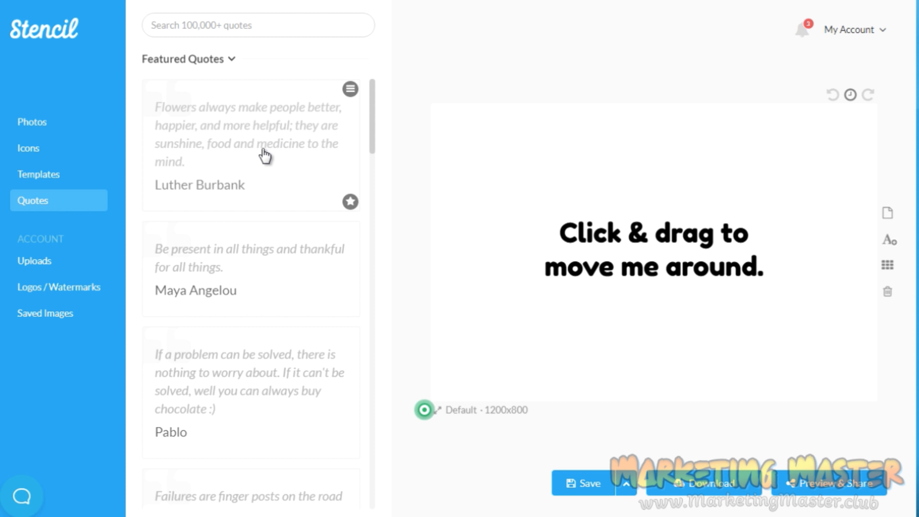
Switch to Stencil and search the quotes library for "business".
{"action": "left_click", "coordinate": [55, 130]}
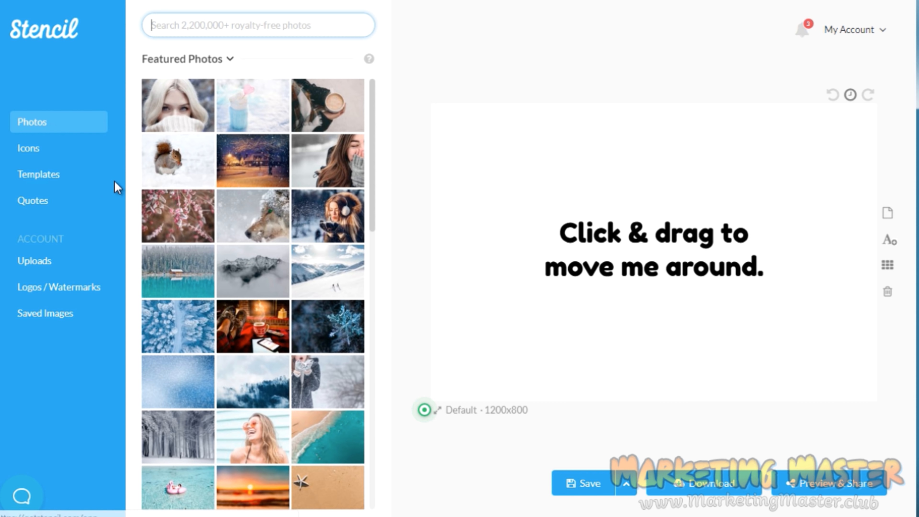
{"action": "left_click", "coordinate": [50, 203]}
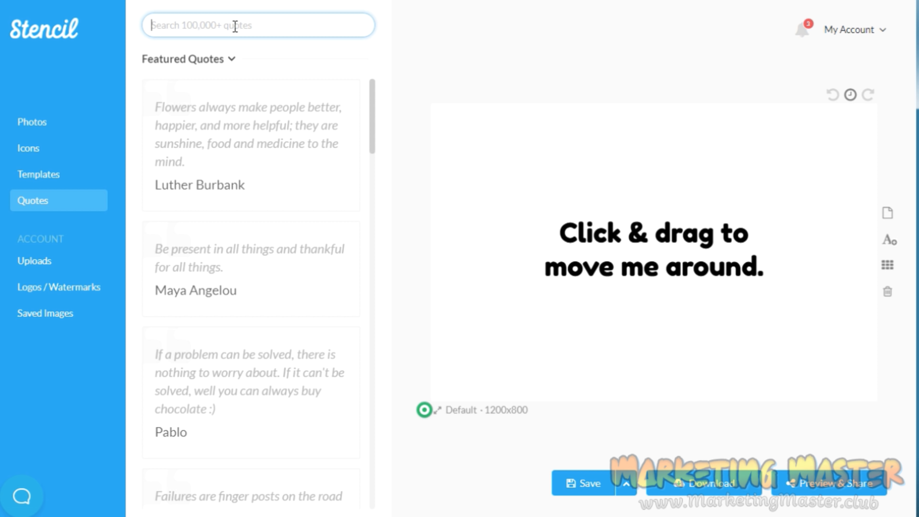
{"action": "type", "text": "business"}
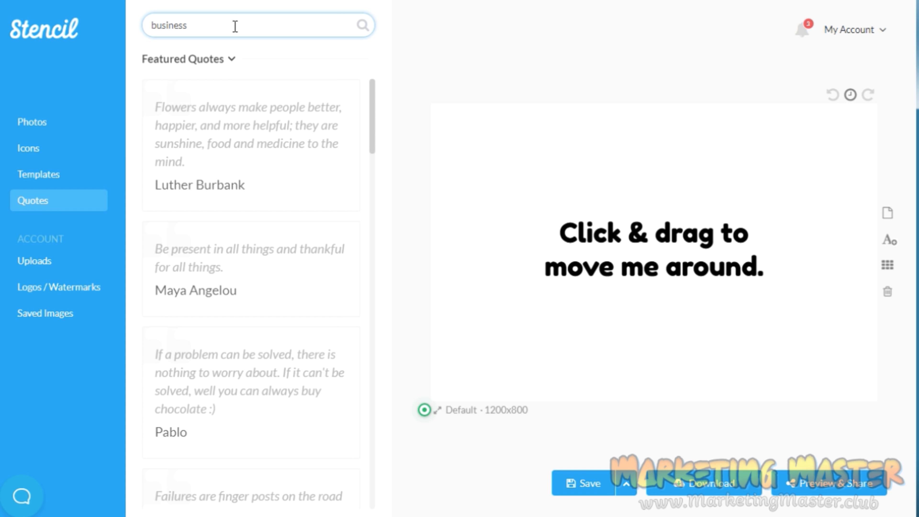
{"action": "key", "text": "Return"}
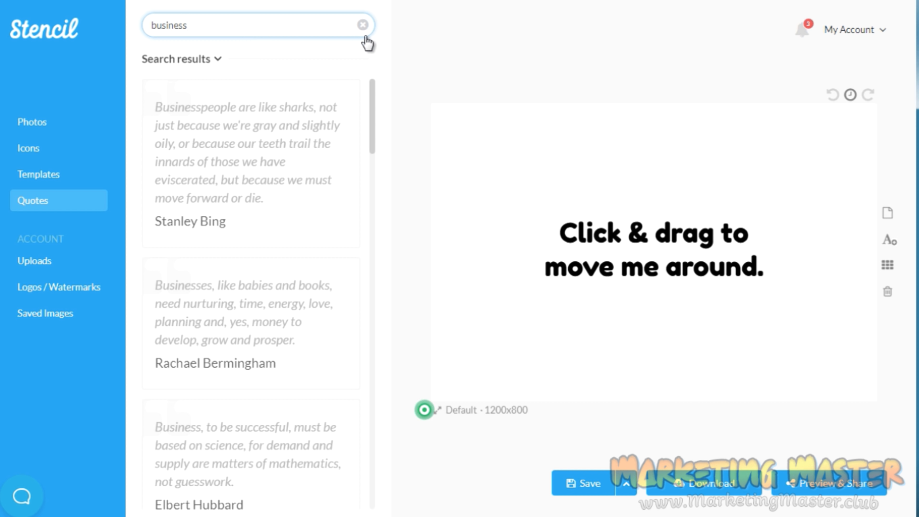
Add the quote beginning "Businesses, like babies and books" to the canvas and move its text to the canvas's upper edge.
{"action": "scroll", "coordinate": [375, 154], "scroll_direction": "down", "scroll_amount": 5}
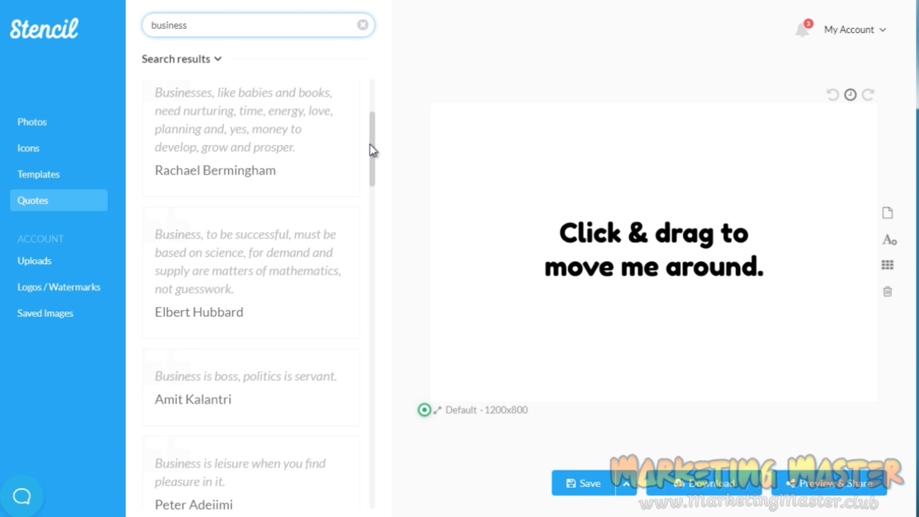
{"action": "mouse_move", "coordinate": [370, 145]}
{"action": "left_mouse_down"}
{"action": "mouse_move", "coordinate": [370, 188]}
{"action": "mouse_move", "coordinate": [366, 135]}
{"action": "left_mouse_up"}
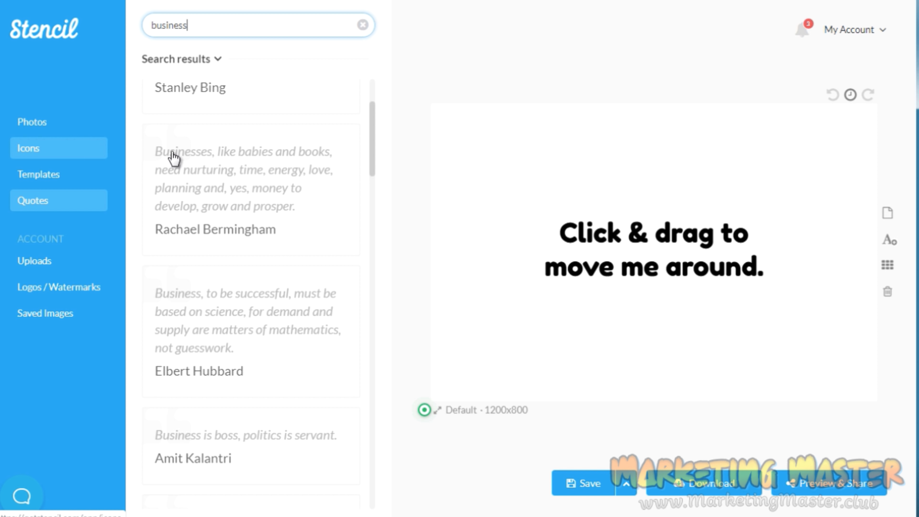
{"action": "left_click", "coordinate": [200, 174]}
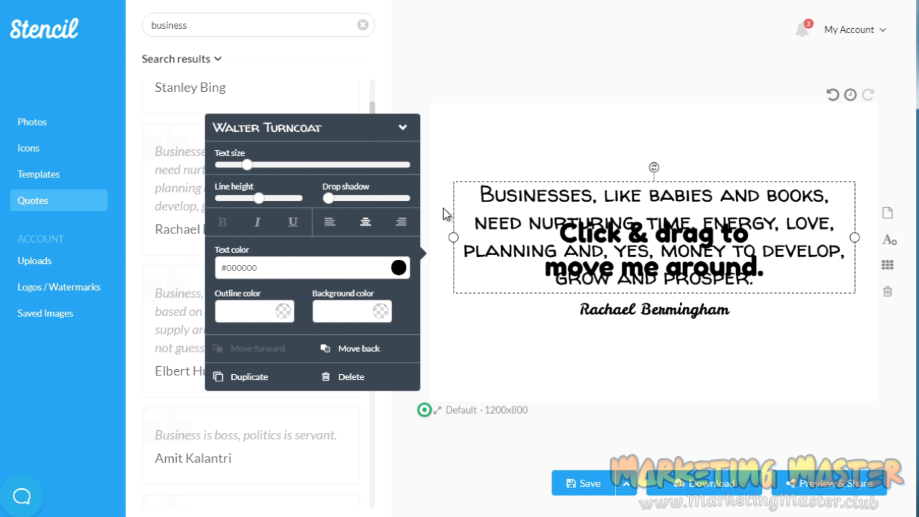
{"action": "left_click_drag", "start_coordinate": [622, 197], "coordinate": [609, 93]}
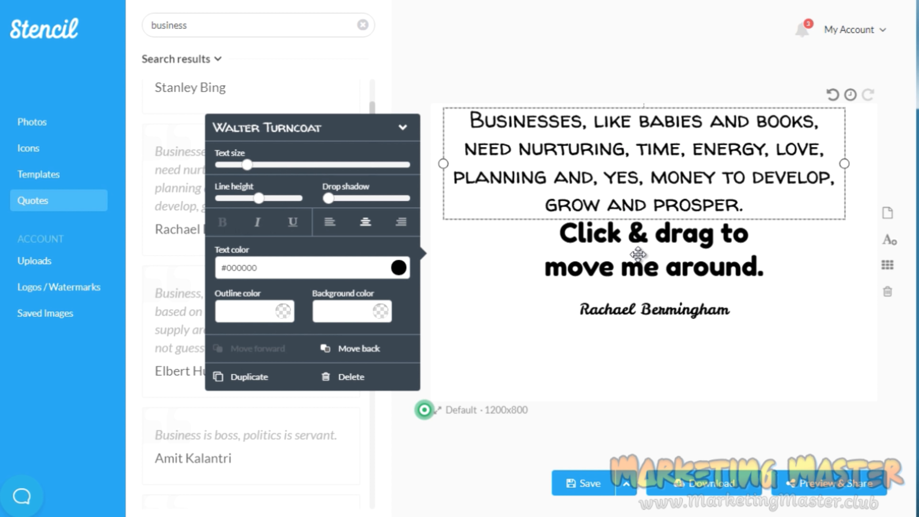
Delete the "Click & drag to move me around." placeholder text and move the quote down to just above its author line.
{"action": "left_click", "coordinate": [637, 254]}
{"action": "key", "text": "Delete"}
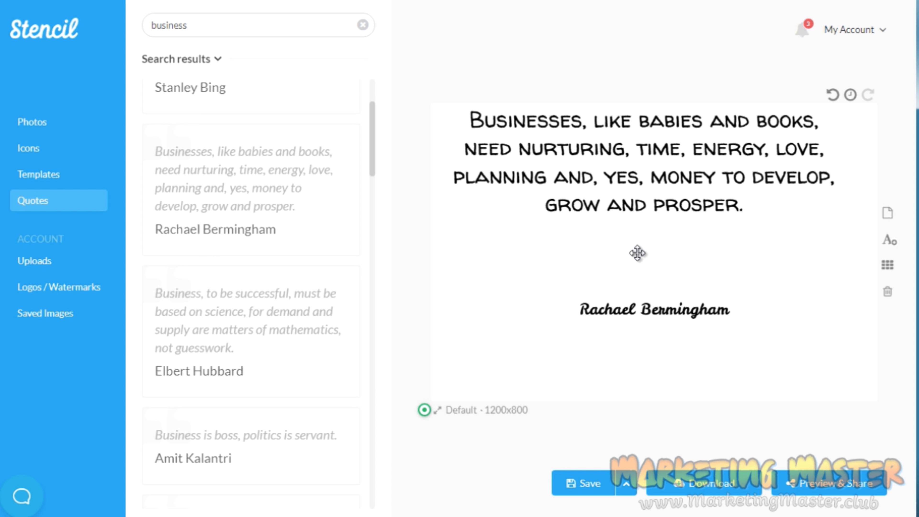
{"action": "left_click", "coordinate": [643, 187]}
{"action": "left_click_drag", "start_coordinate": [650, 192], "coordinate": [649, 260]}
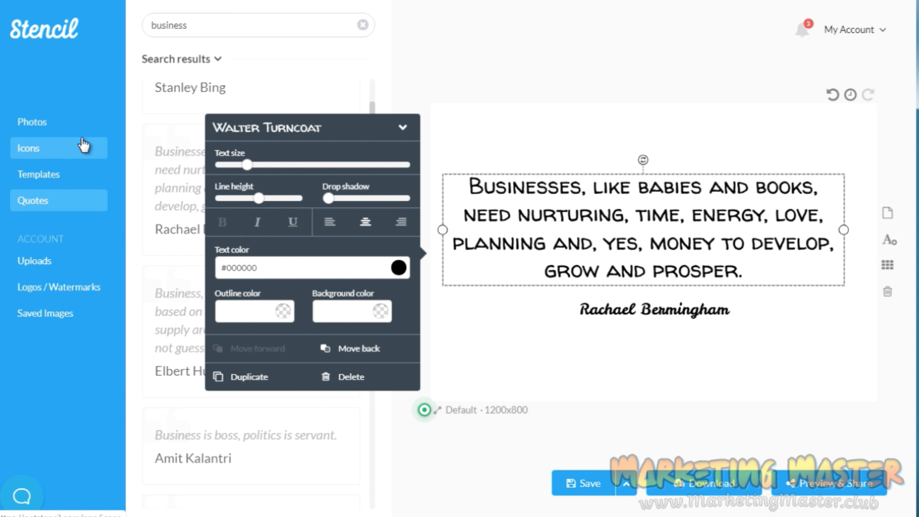
Search the photos for "business woman" and set the photo of the woman in a red jacket at a laptop as background.
{"action": "left_click", "coordinate": [75, 127]}
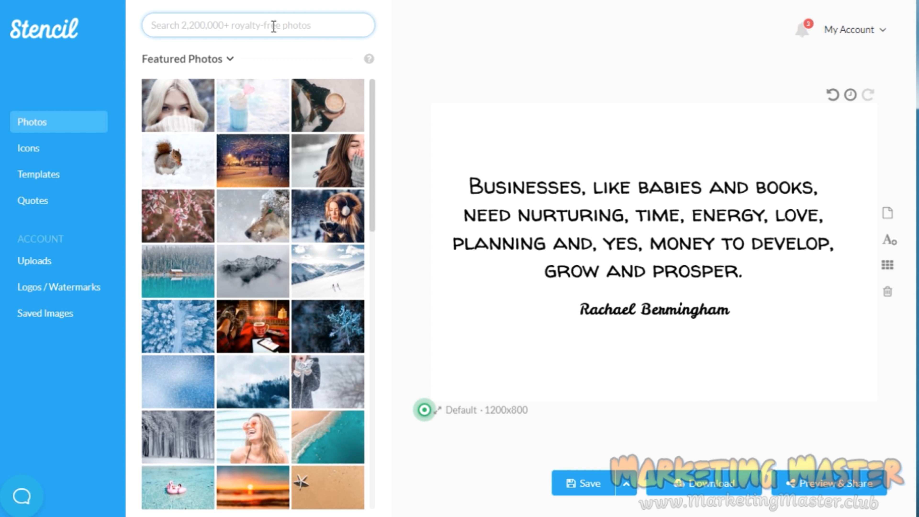
{"action": "type", "text": "busines"}
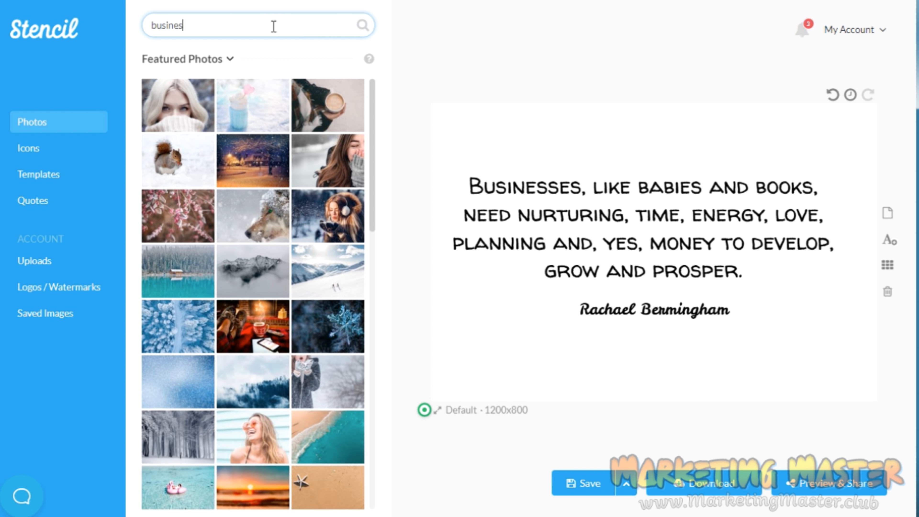
{"action": "type", "text": "s woman"}
{"action": "key", "text": "Return"}
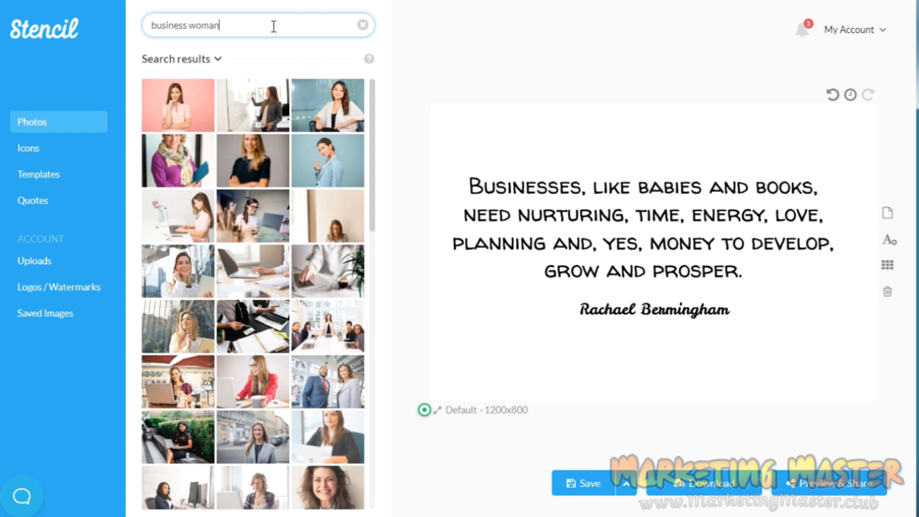
{"action": "left_click", "coordinate": [366, 104]}
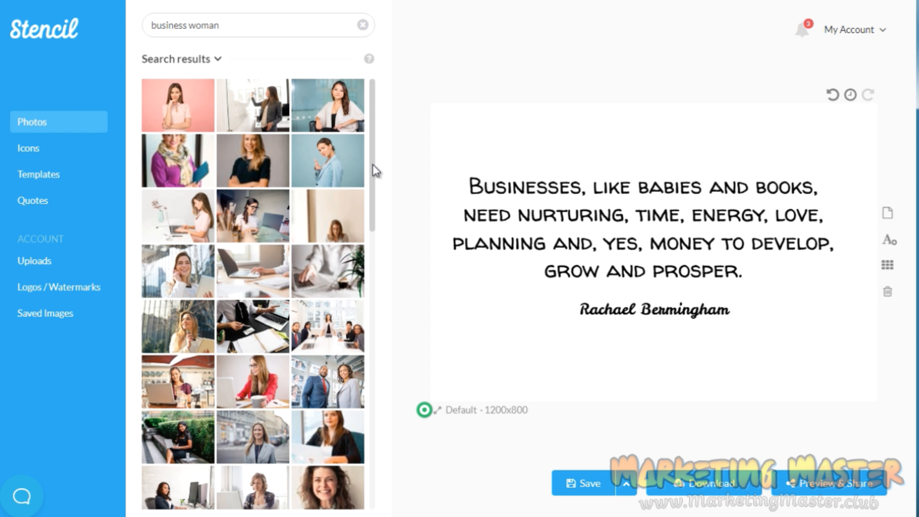
{"action": "scroll", "coordinate": [373, 166], "scroll_direction": "down", "scroll_amount": 3}
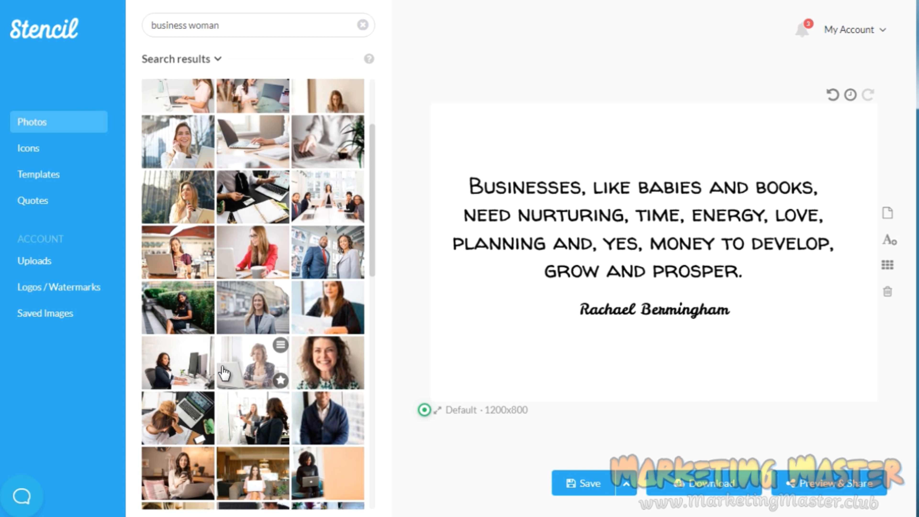
{"action": "left_click", "coordinate": [255, 253]}
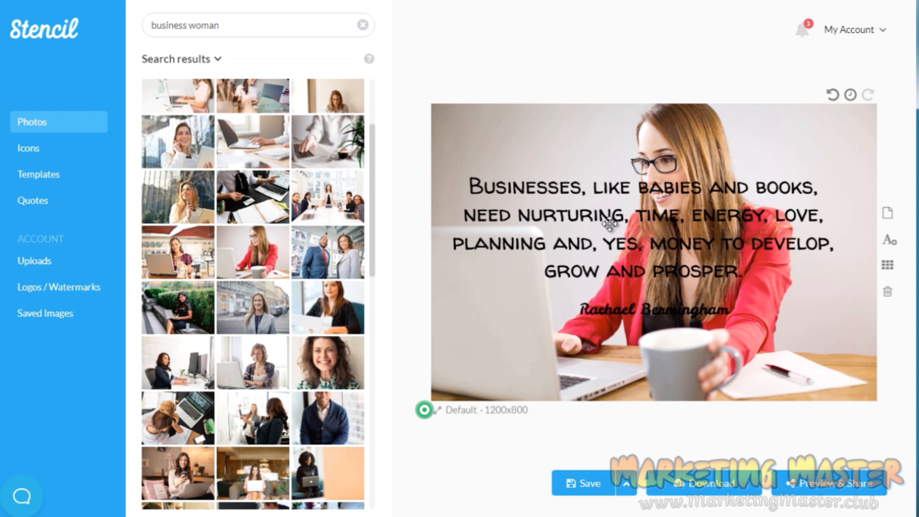
Move the quote text up and narrow its box so it fits in the photo's left part beside the woman.
{"action": "left_click", "coordinate": [604, 228]}
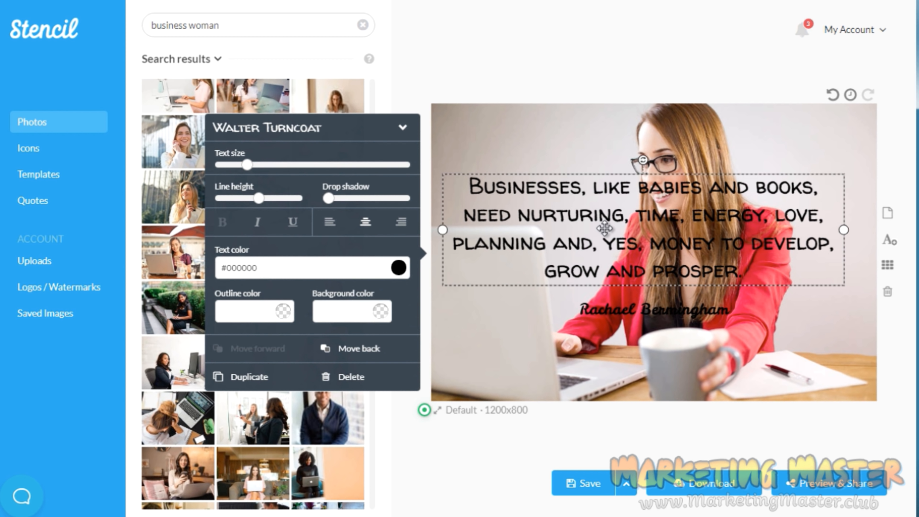
{"action": "left_click_drag", "start_coordinate": [604, 228], "coordinate": [592, 173]}
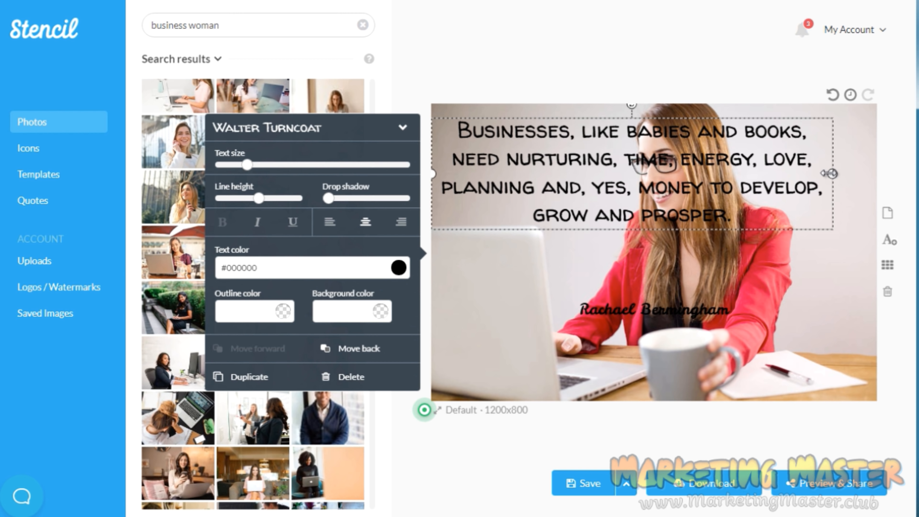
{"action": "left_click_drag", "start_coordinate": [829, 173], "coordinate": [576, 243]}
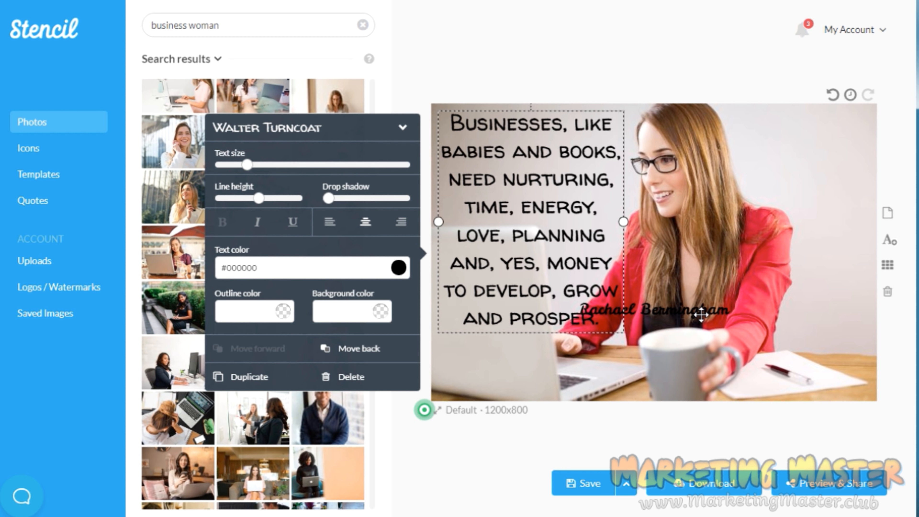
Move the author line below the quote at the photo's lower left and narrow its box so the name wraps onto two lines.
{"action": "left_click_drag", "start_coordinate": [686, 319], "coordinate": [582, 365]}
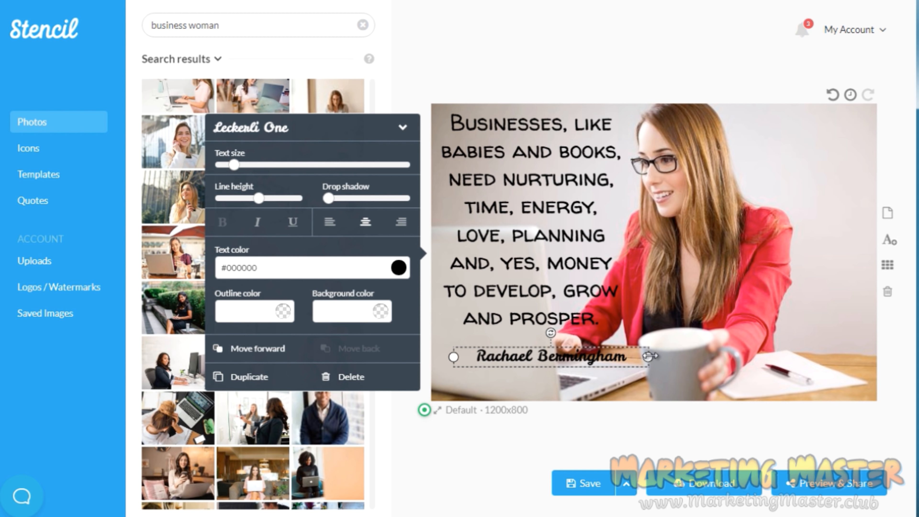
{"action": "left_click_drag", "start_coordinate": [648, 356], "coordinate": [560, 358]}
Narrow the quote's text box slightly, reduce its text size so it wraps onto seven lines, and move it up a little beside the woman.
{"action": "left_click", "coordinate": [572, 279]}
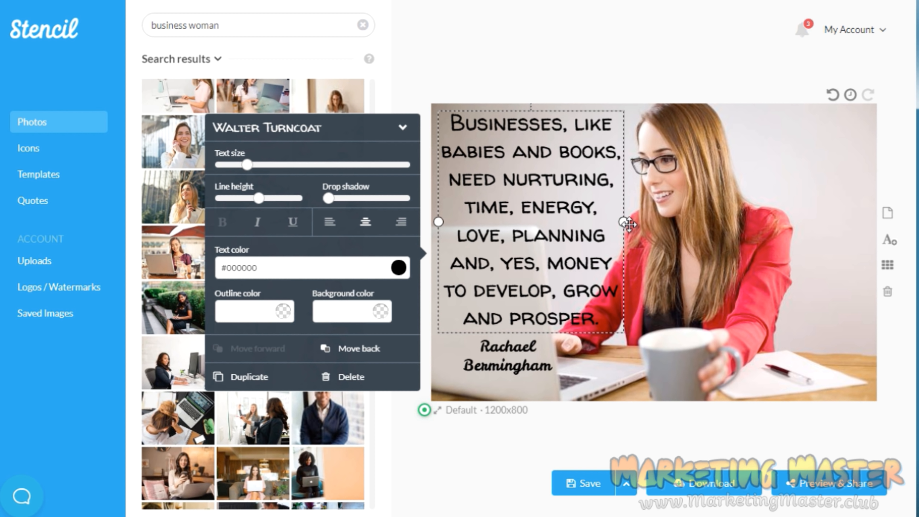
{"action": "left_click_drag", "start_coordinate": [625, 221], "coordinate": [608, 221]}
{"action": "left_click_drag", "start_coordinate": [253, 167], "coordinate": [238, 166]}
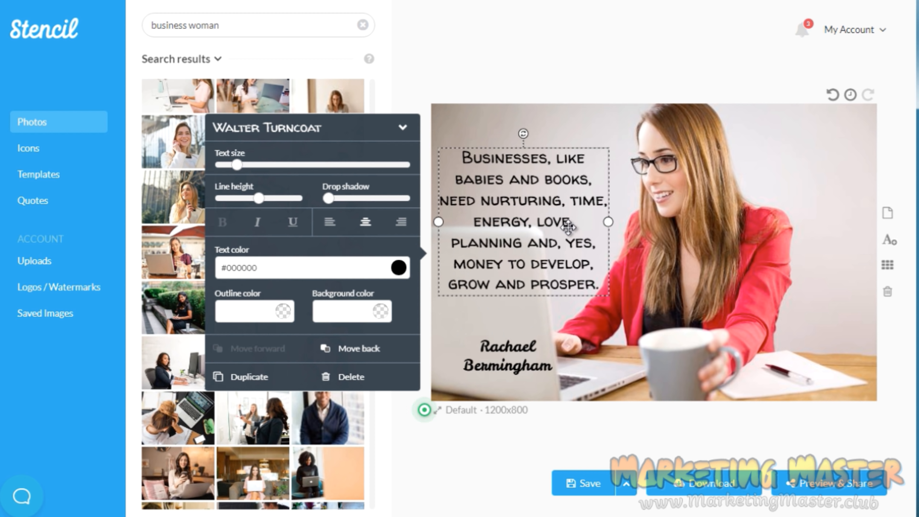
{"action": "left_click_drag", "start_coordinate": [560, 220], "coordinate": [557, 204]}
Move the two-line author name up to just below the quote's last line and deselect it.
{"action": "left_click", "coordinate": [509, 369]}
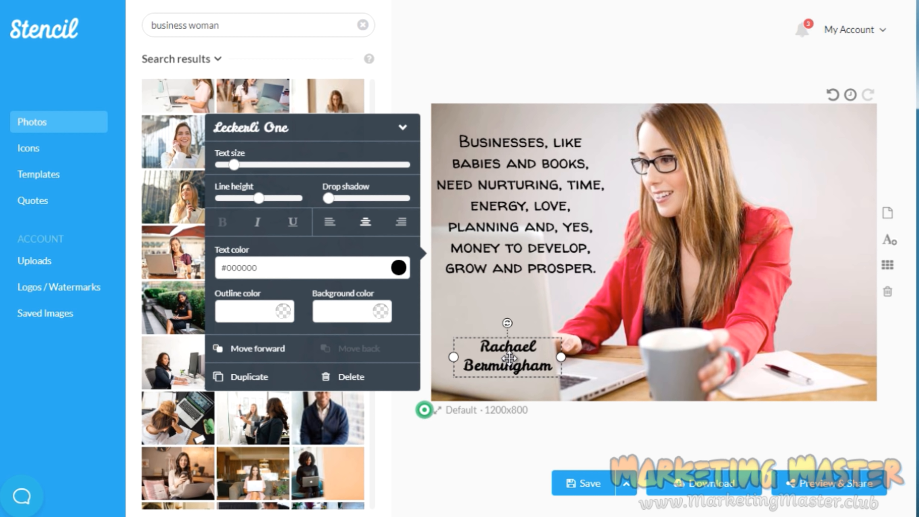
{"action": "left_click_drag", "start_coordinate": [509, 369], "coordinate": [497, 310]}
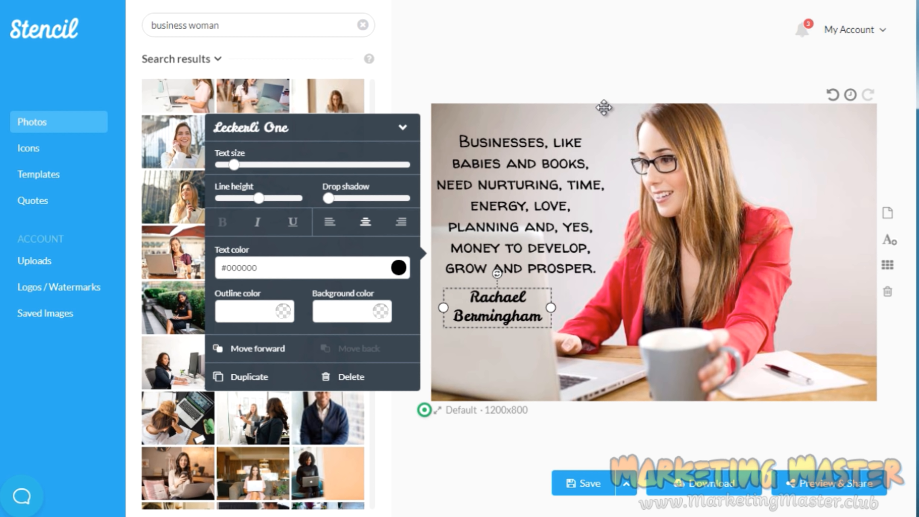
{"action": "left_click", "coordinate": [607, 95]}
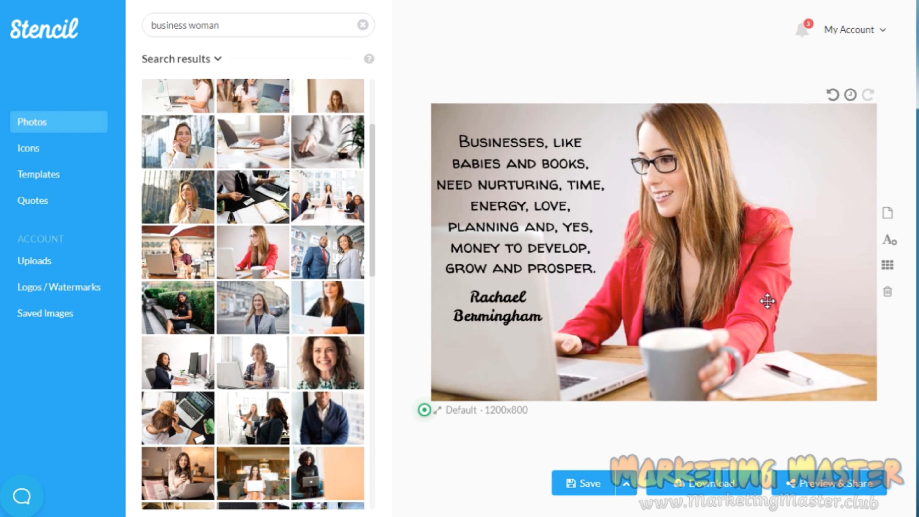
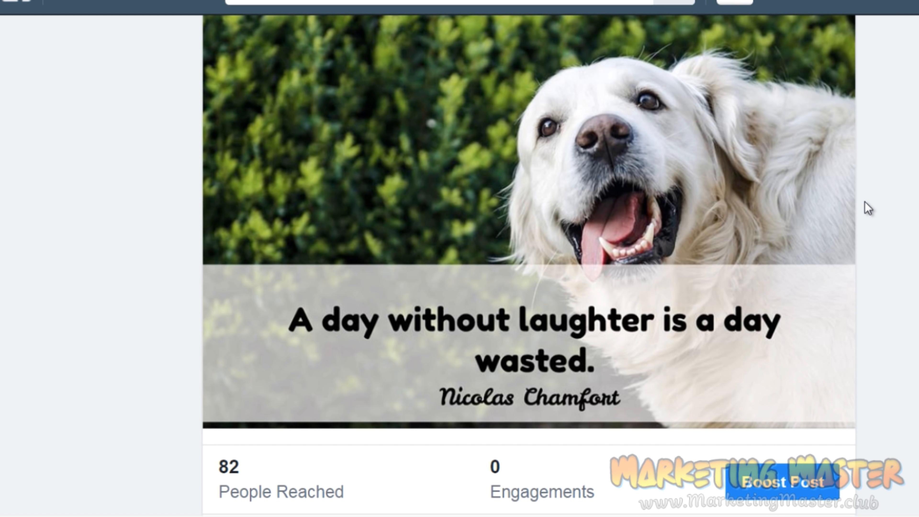
Look through the Facebook page's published dog quote images along with their reach and engagement figures.
{"action": "scroll", "coordinate": [867, 208], "scroll_direction": "down", "scroll_amount": 10}
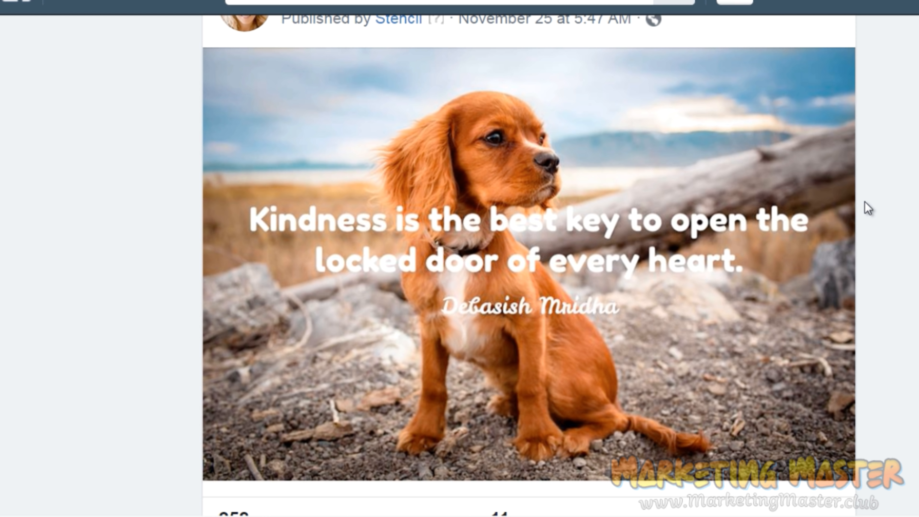
{"action": "scroll", "coordinate": [868, 208], "scroll_direction": "down", "scroll_amount": 1}
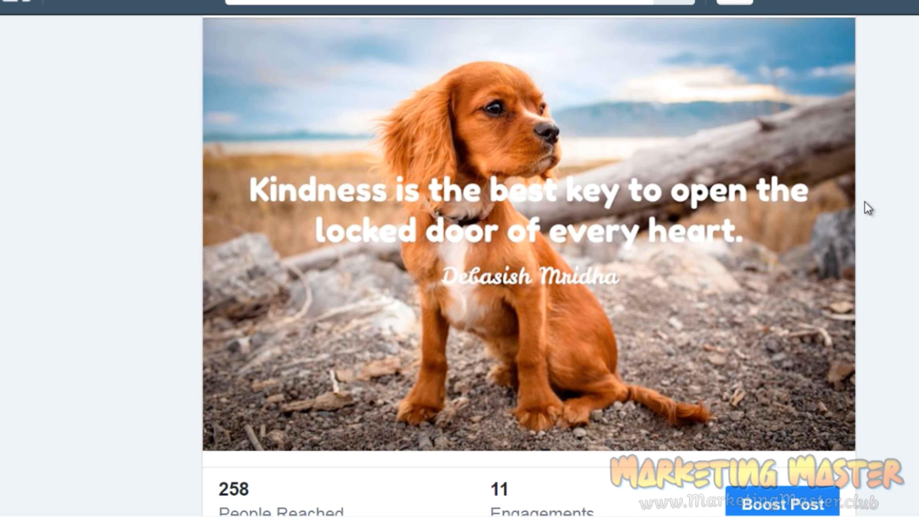
{"action": "scroll", "coordinate": [868, 208], "scroll_direction": "down", "scroll_amount": 1}
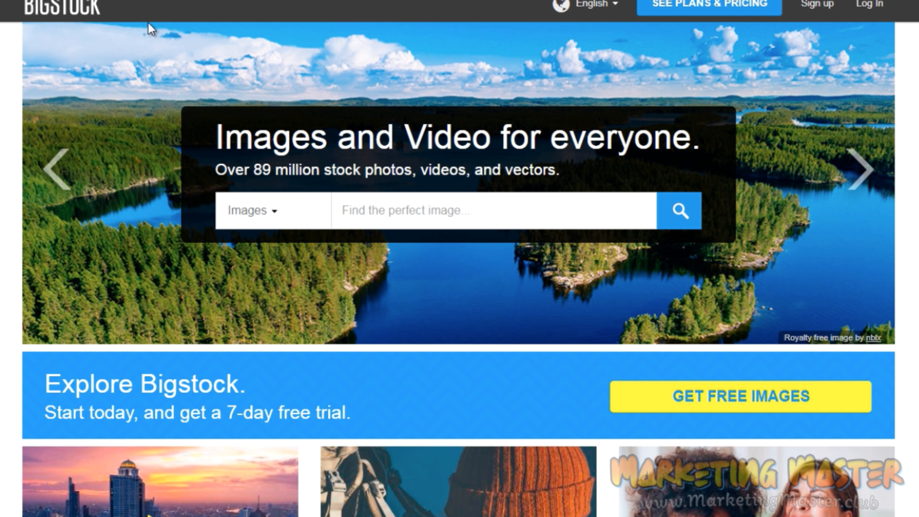
Browse the stock image offerings on Bigstock, GraphicRiver's graphics categories and PhotoDune's featured and newest photos.
{"action": "scroll", "coordinate": [459, 258], "scroll_direction": "down", "scroll_amount": 3}
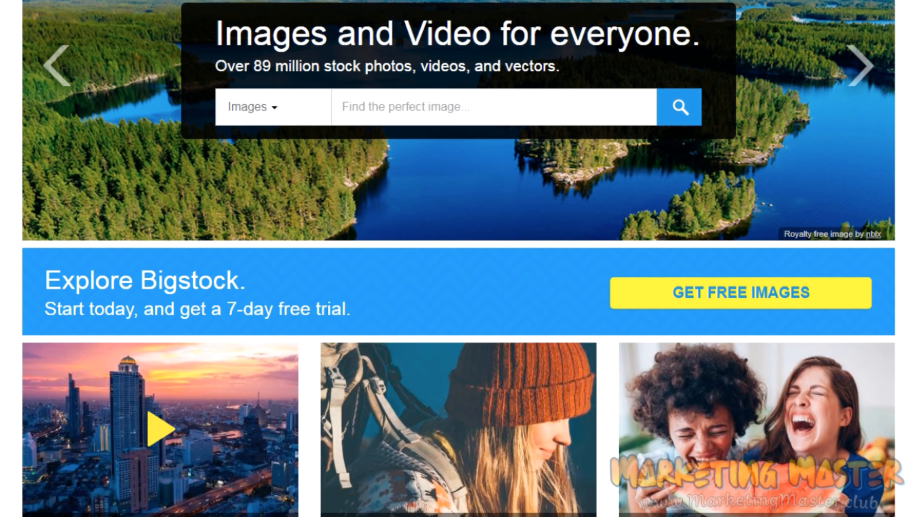
{"action": "scroll", "coordinate": [458, 258], "scroll_direction": "down", "scroll_amount": 3}
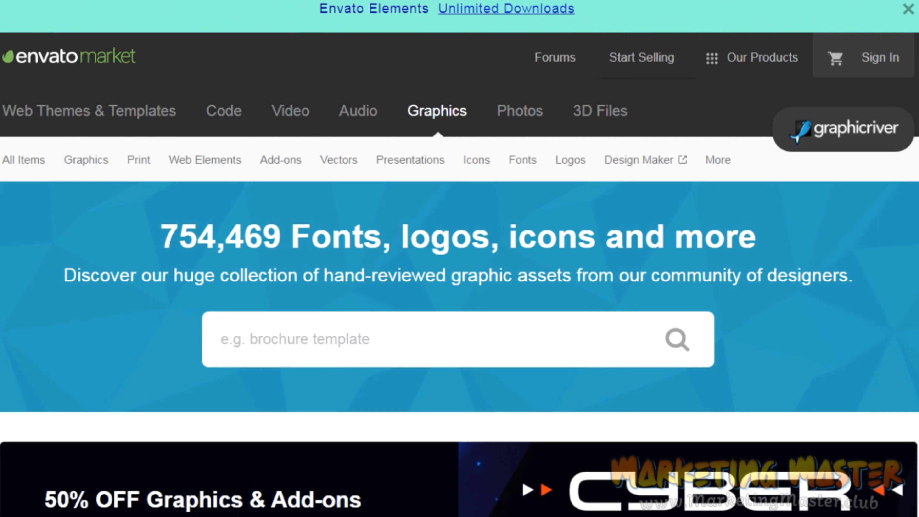
{"action": "mouse_move", "coordinate": [631, 212]}
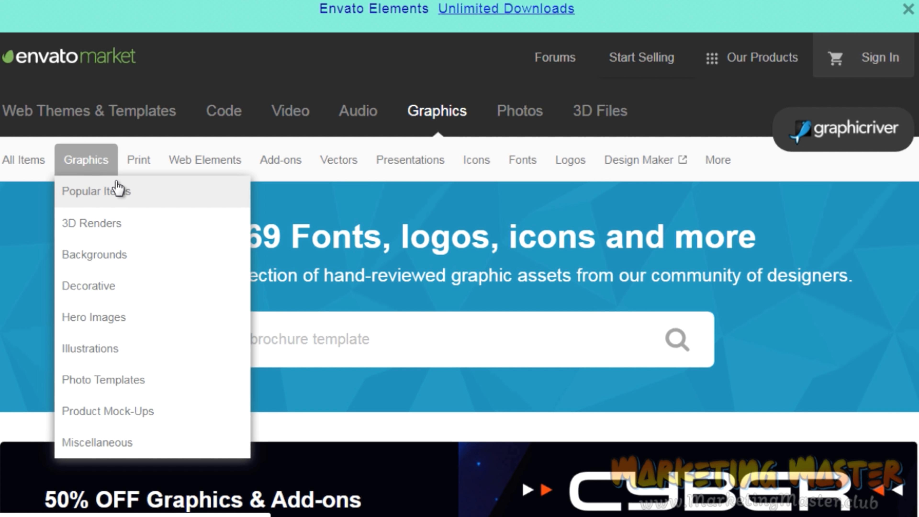
{"action": "mouse_move", "coordinate": [134, 173]}
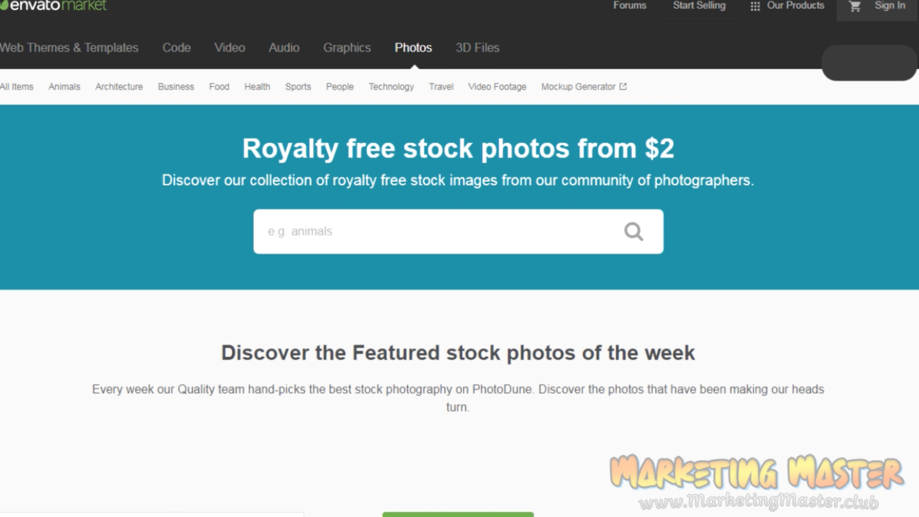
{"action": "scroll", "coordinate": [460, 259], "scroll_direction": "down", "scroll_amount": 2}
{"action": "scroll", "coordinate": [460, 259], "scroll_direction": "up", "scroll_amount": 1}
{"action": "scroll", "coordinate": [460, 258], "scroll_direction": "down", "scroll_amount": 3}
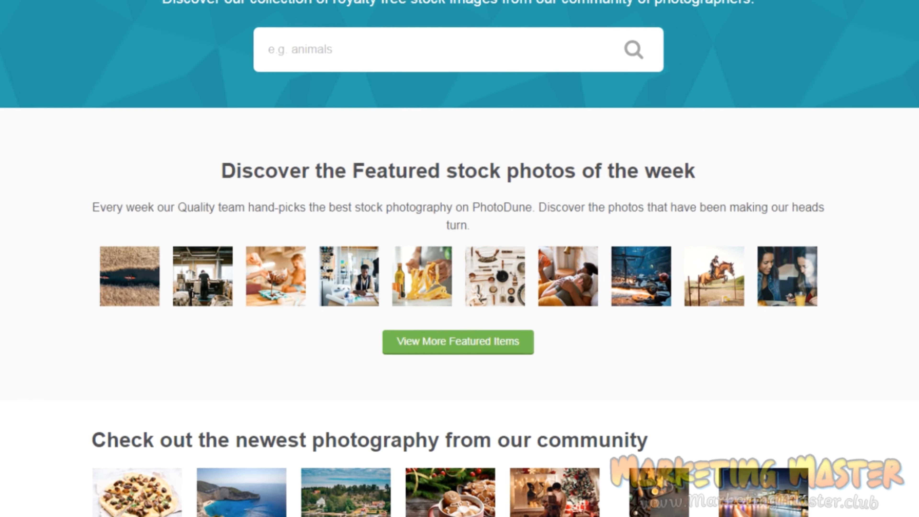
{"action": "scroll", "coordinate": [459, 259], "scroll_direction": "down", "scroll_amount": 4}
{"action": "scroll", "coordinate": [459, 259], "scroll_direction": "up", "scroll_amount": 1}
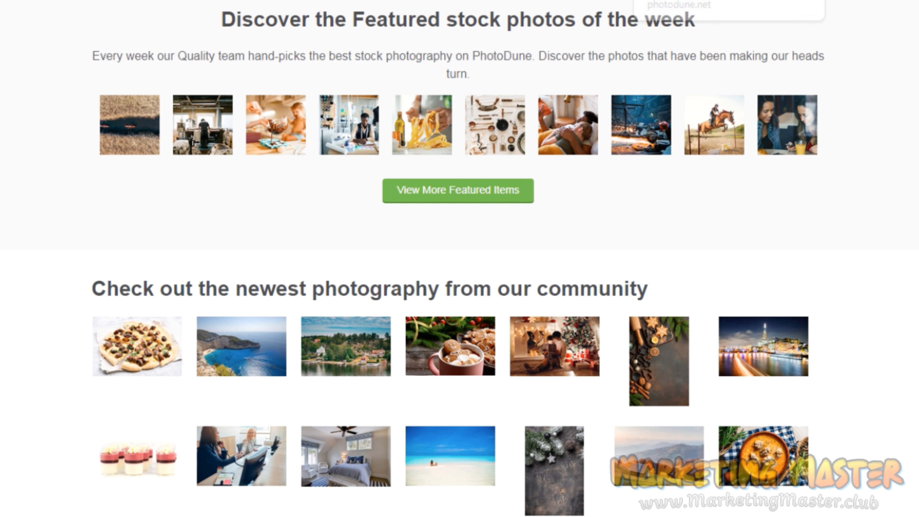
Go to pixabay.com and look through the free images on its home page.
{"action": "type", "text": "pixabay.c"}
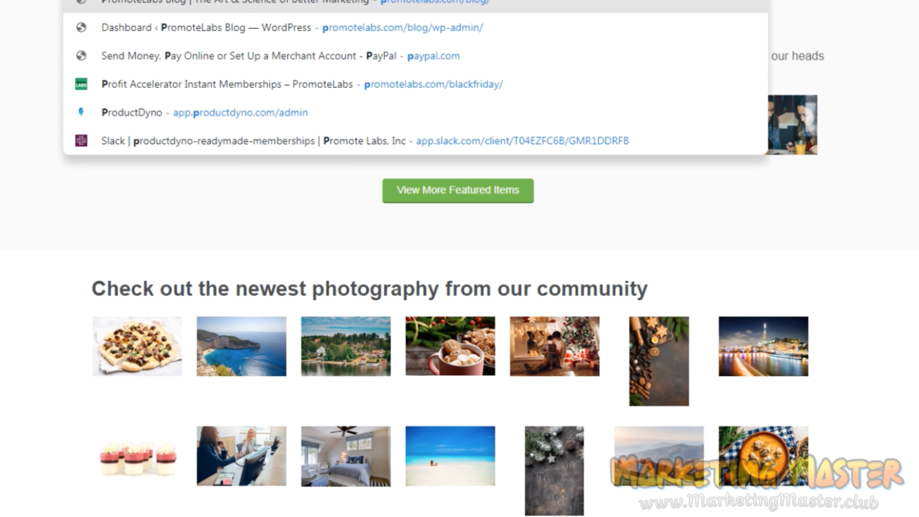
{"action": "type", "text": "om"}
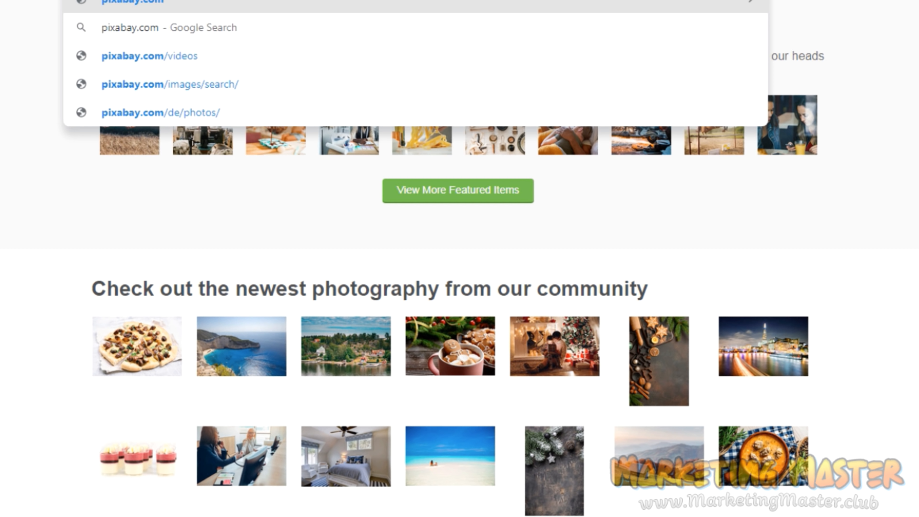
{"action": "key", "text": "Return"}
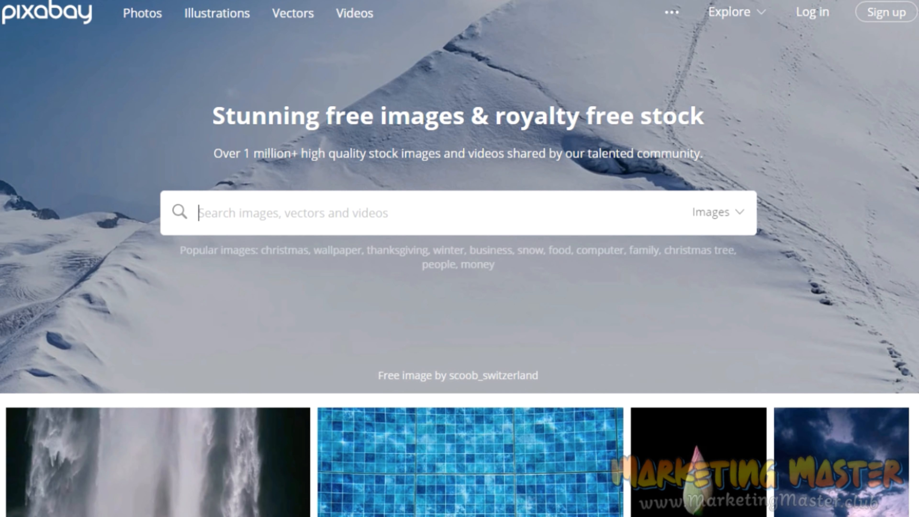
{"action": "scroll", "coordinate": [459, 258], "scroll_direction": "down", "scroll_amount": 3}
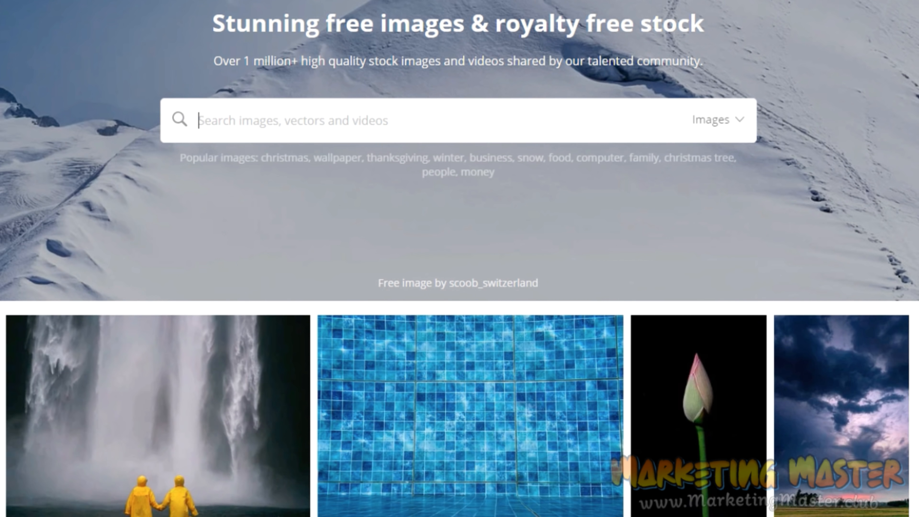
{"action": "scroll", "coordinate": [459, 258], "scroll_direction": "down", "scroll_amount": 10}
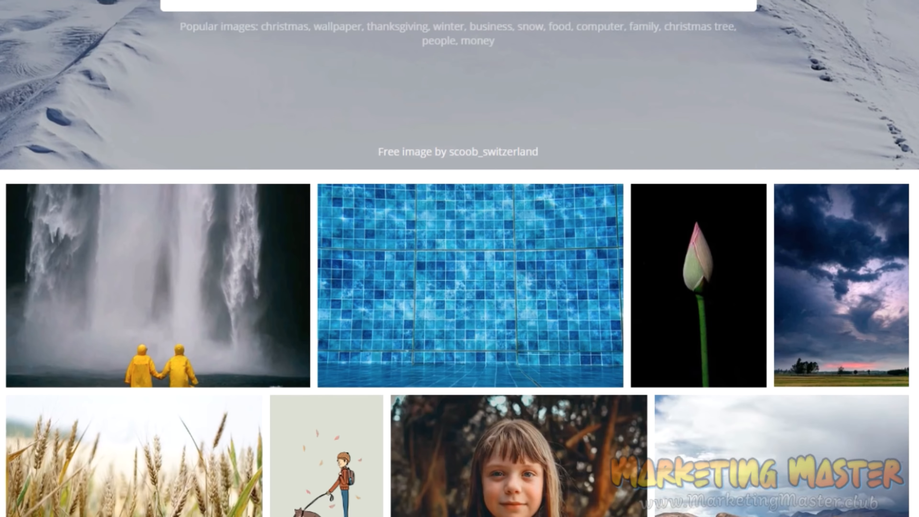
{"action": "scroll", "coordinate": [459, 259], "scroll_direction": "down", "scroll_amount": 10}
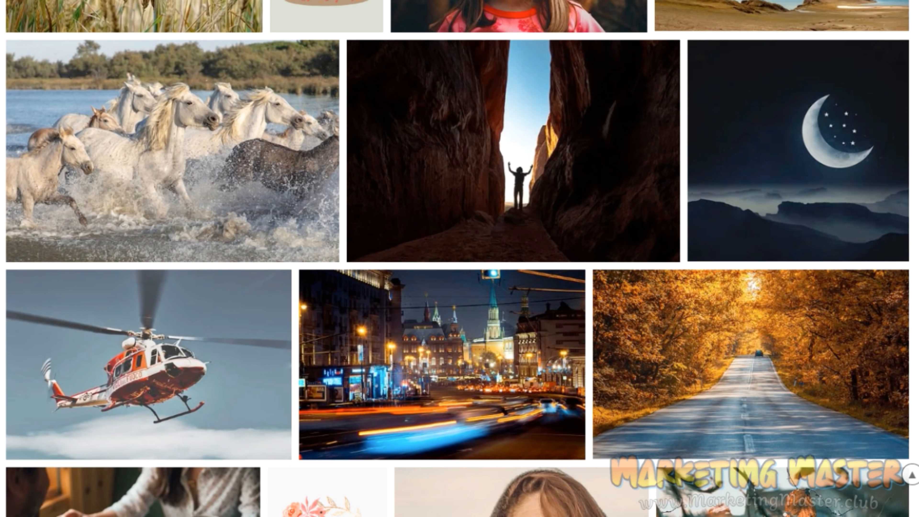
{"action": "scroll", "coordinate": [460, 258], "scroll_direction": "down", "scroll_amount": 7}
{"action": "scroll", "coordinate": [459, 259], "scroll_direction": "down", "scroll_amount": 6}
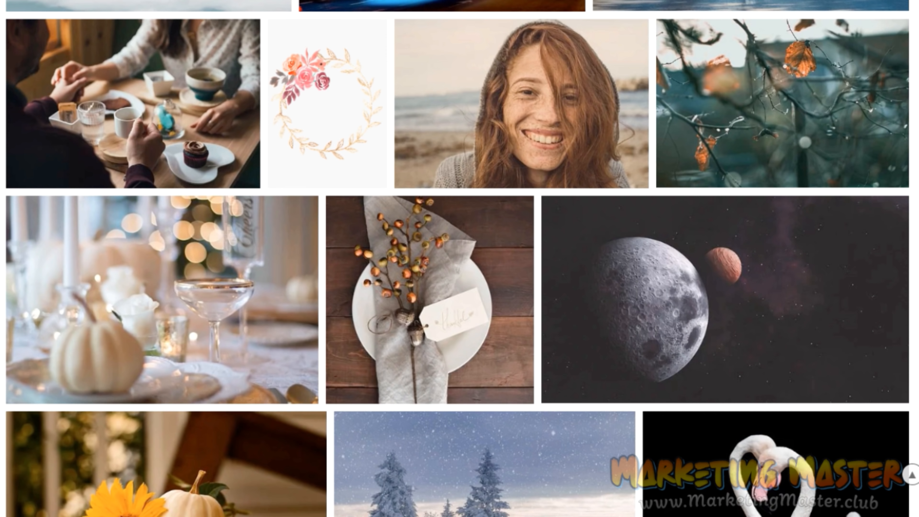
{"action": "scroll", "coordinate": [459, 259], "scroll_direction": "down", "scroll_amount": 10}
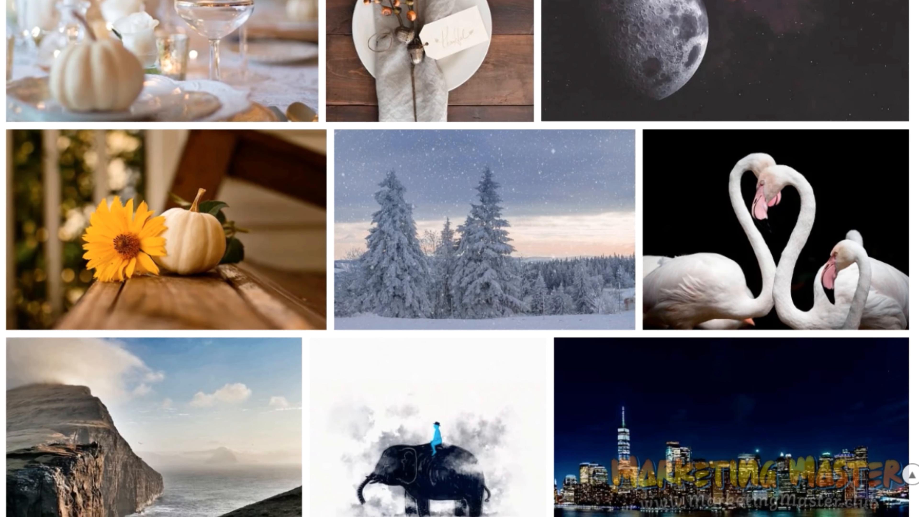
{"action": "scroll", "coordinate": [459, 258], "scroll_direction": "down", "scroll_amount": 8}
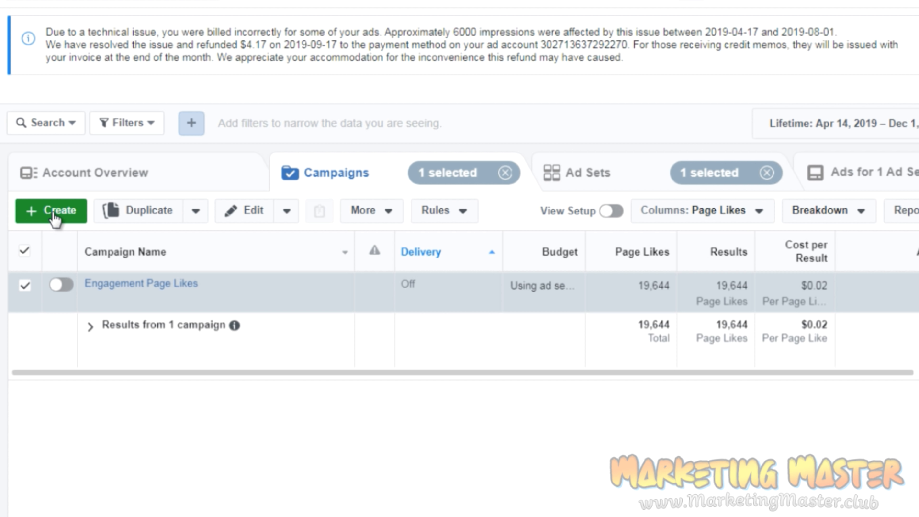
In Facebook Ads Manager, create a new campaign with the Engagement objective and the Page likes engagement type.
{"action": "left_click", "coordinate": [54, 213]}
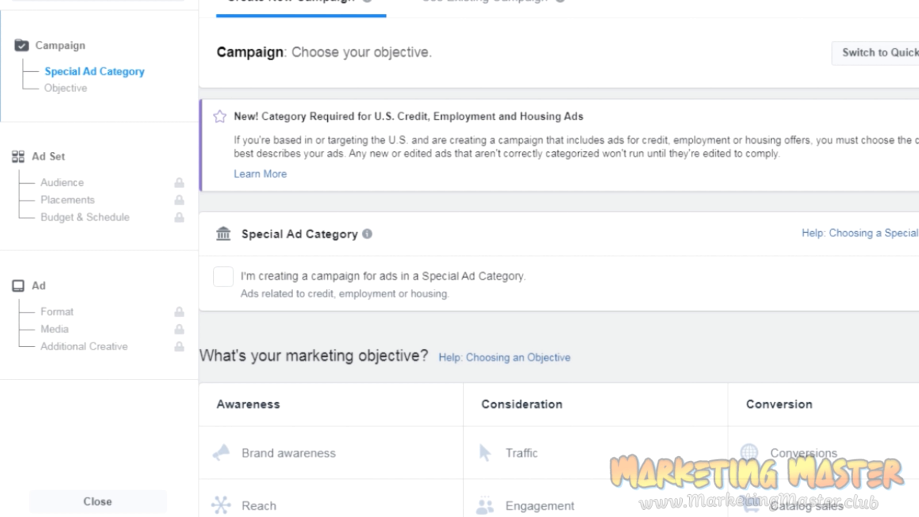
{"action": "scroll", "coordinate": [559, 258], "scroll_direction": "down", "scroll_amount": 5}
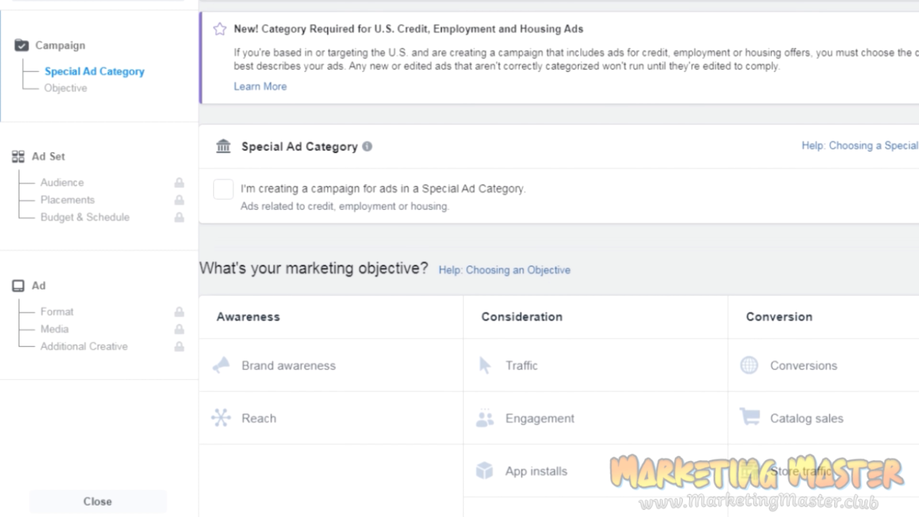
{"action": "scroll", "coordinate": [558, 258], "scroll_direction": "up", "scroll_amount": 1}
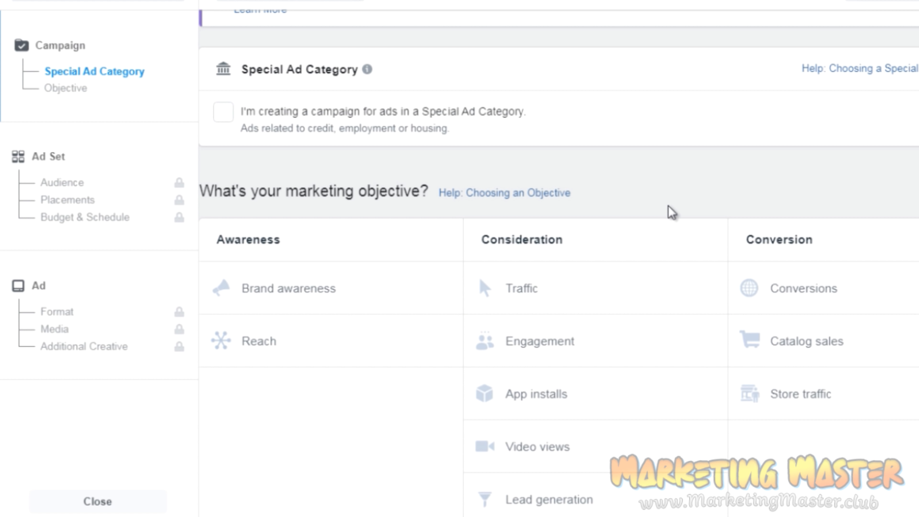
{"action": "left_click", "coordinate": [542, 341]}
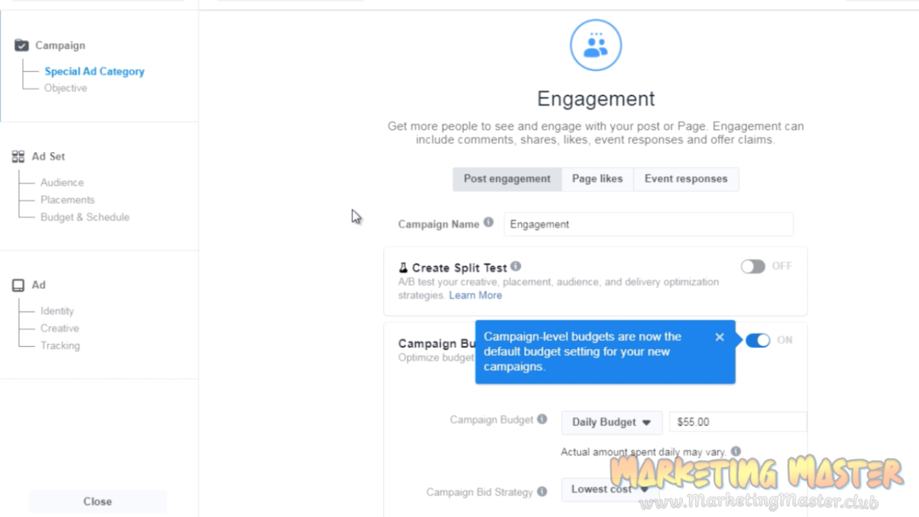
{"action": "left_click", "coordinate": [719, 338]}
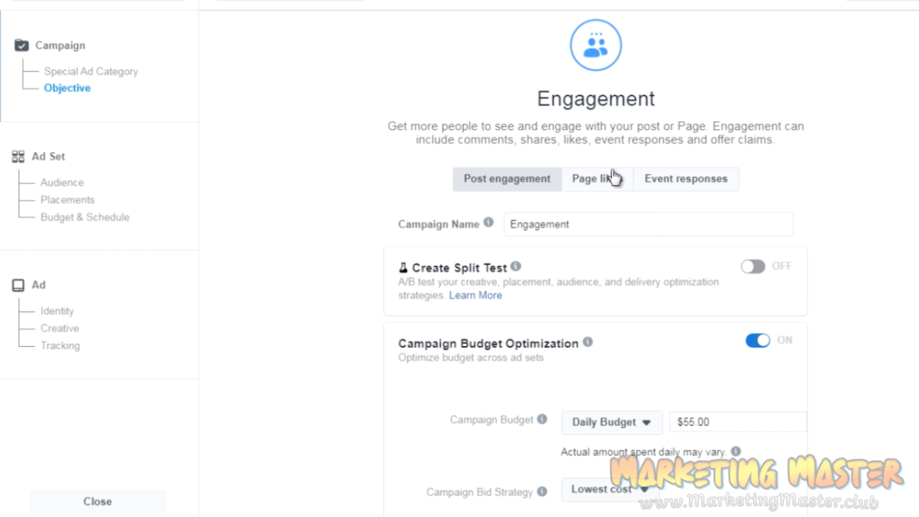
{"action": "left_click", "coordinate": [604, 183]}
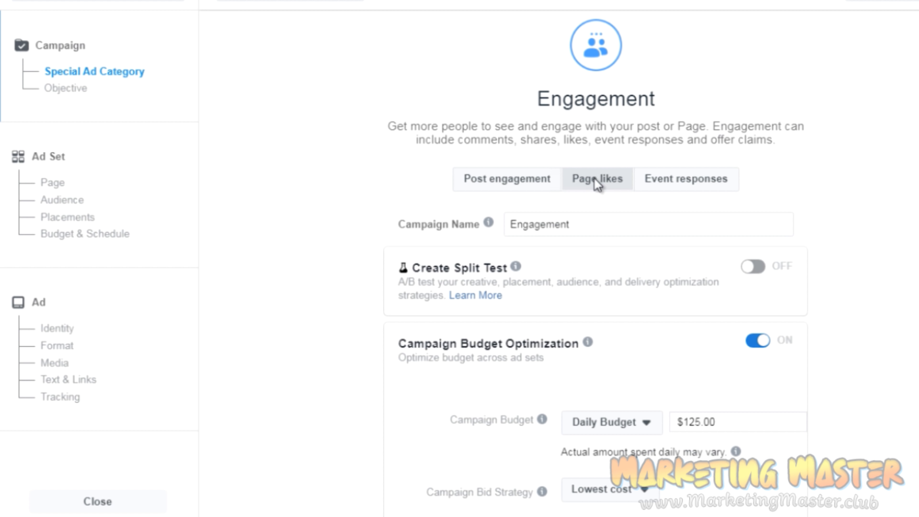
Extend the campaign name to "Engagement X Fan Page - Page Likes".
{"action": "mouse_move", "coordinate": [488, 223]}
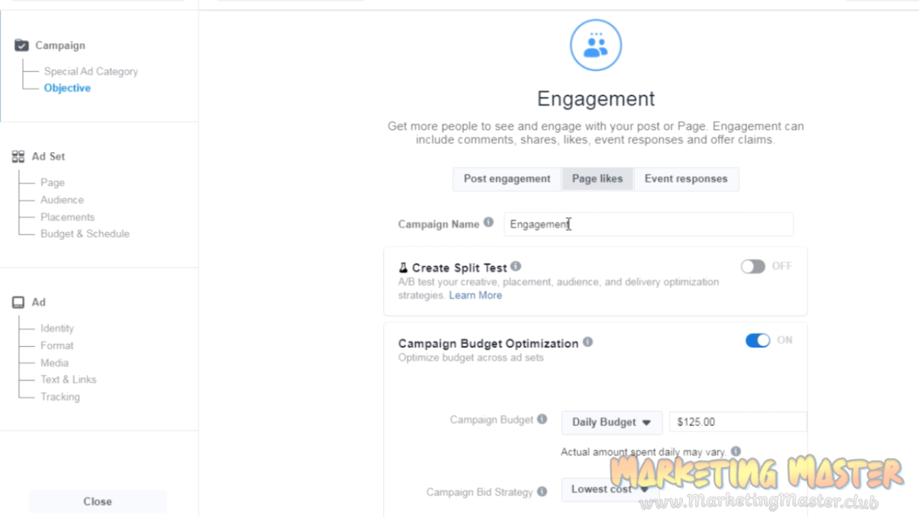
{"action": "left_click", "coordinate": [592, 222]}
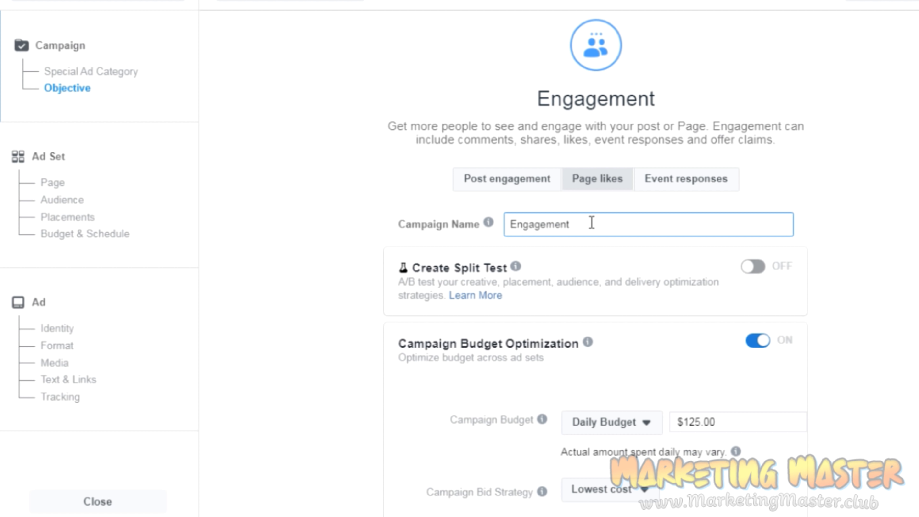
{"action": "type", "text": "X Fan Page - Page Likes"}
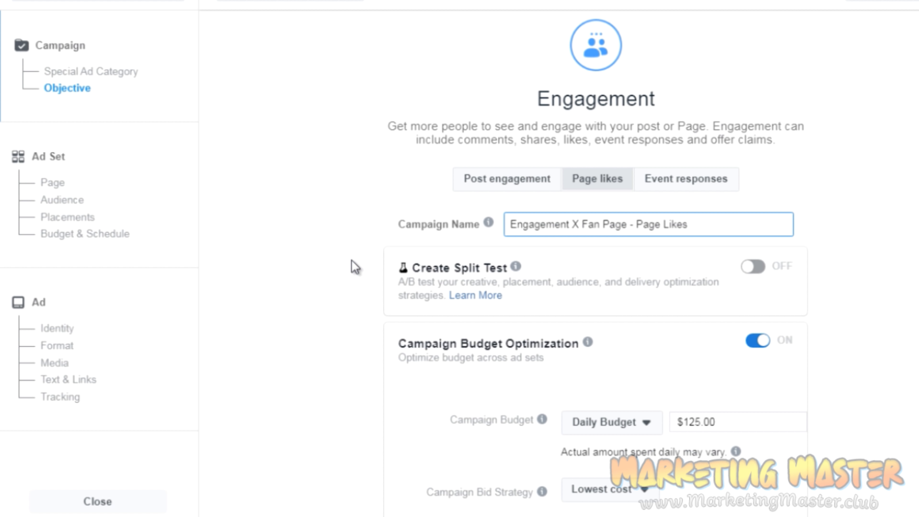
{"action": "left_click", "coordinate": [354, 267]}
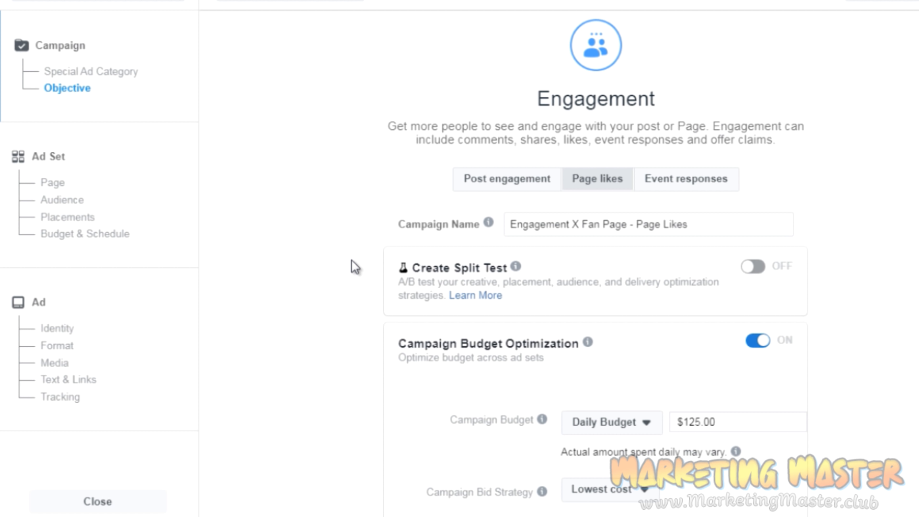
Set the campaign budget to $10.00, keeping Daily Budget as the budget type.
{"action": "scroll", "coordinate": [355, 266], "scroll_direction": "down", "scroll_amount": 3}
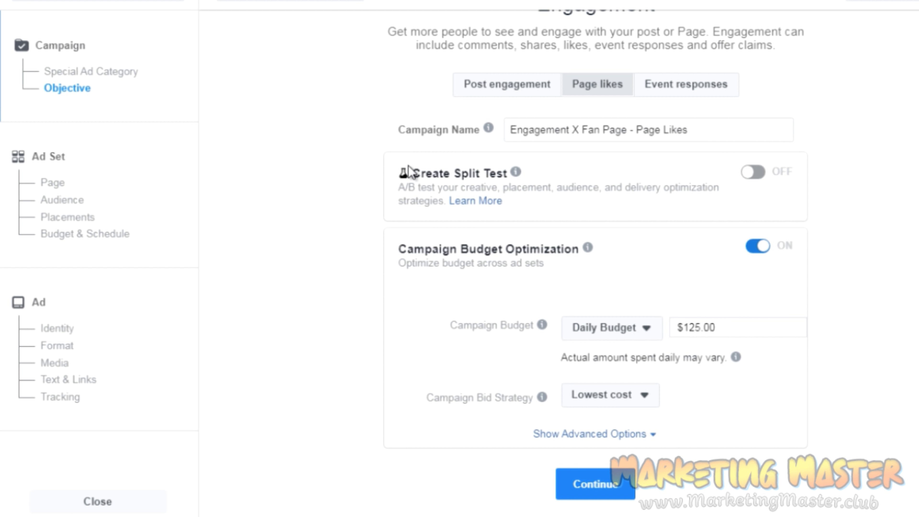
{"action": "mouse_move", "coordinate": [508, 176]}
{"action": "left_click_drag", "start_coordinate": [737, 328], "coordinate": [673, 322]}
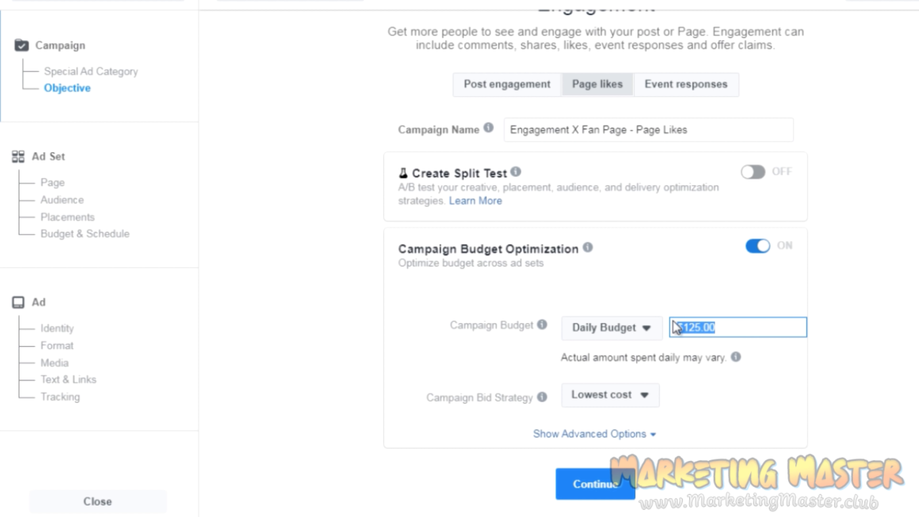
{"action": "type", "text": "10"}
{"action": "left_click", "coordinate": [608, 330]}
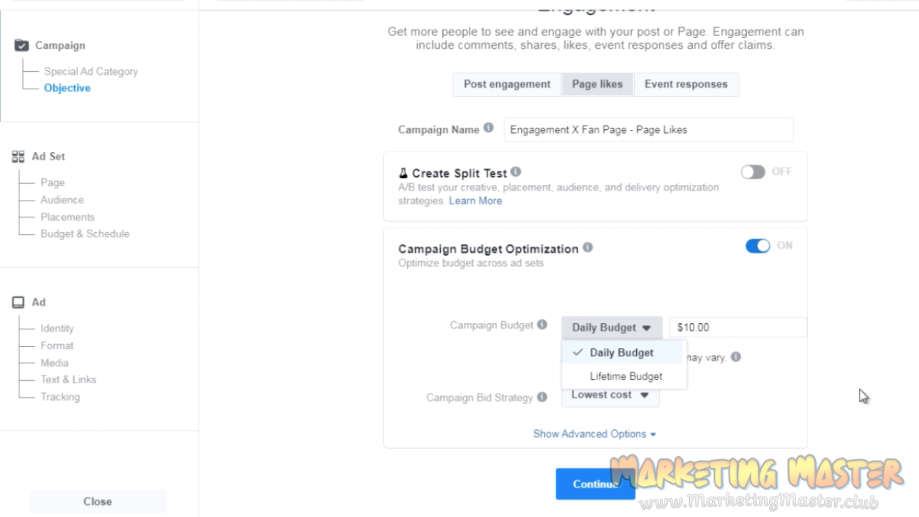
{"action": "left_click", "coordinate": [863, 397]}
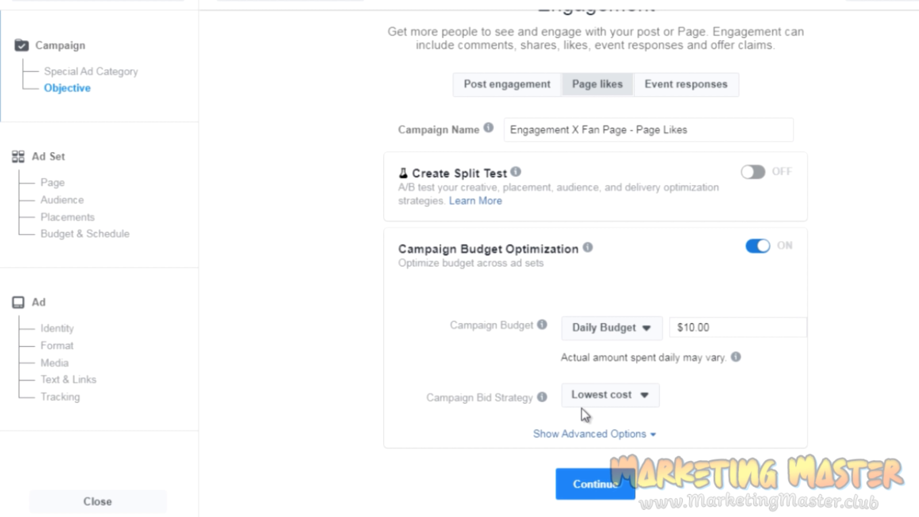
Review the campaign bid strategy options, keep Lowest cost, and continue to the ad set settings.
{"action": "left_click", "coordinate": [600, 401]}
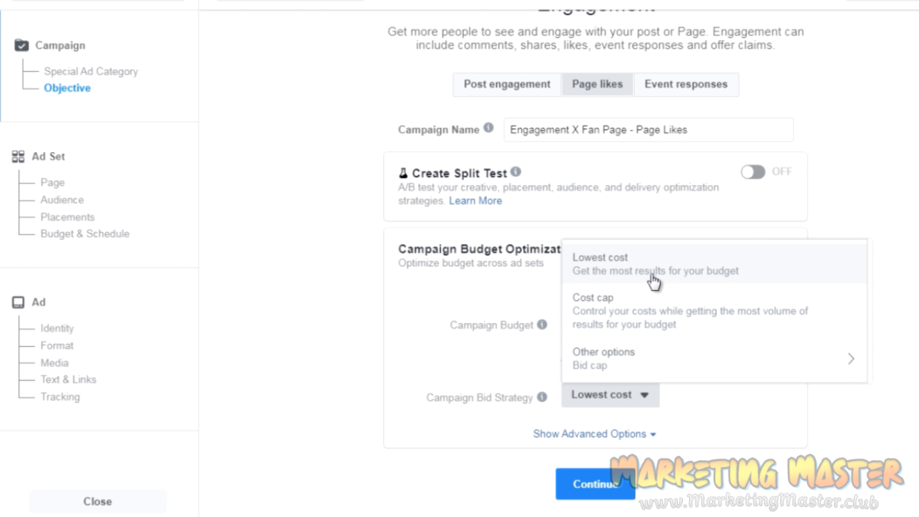
{"action": "left_click", "coordinate": [895, 333]}
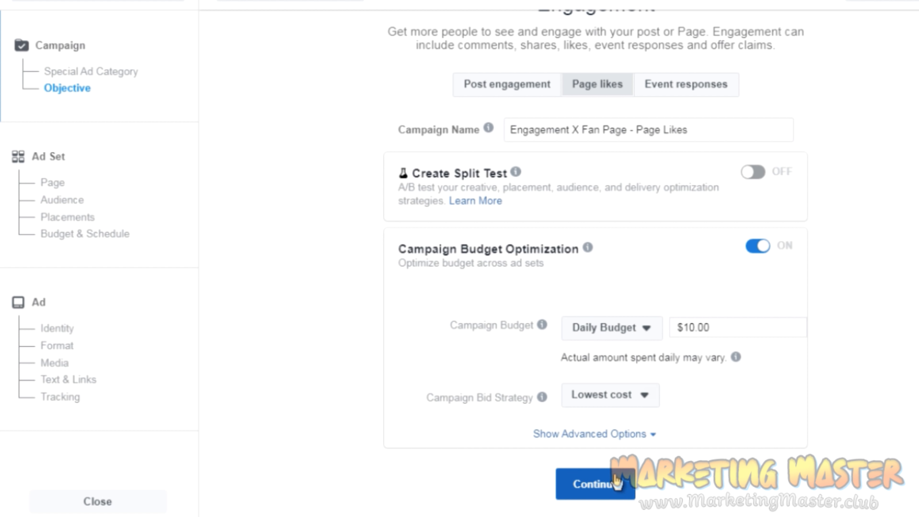
{"action": "left_click", "coordinate": [617, 482]}
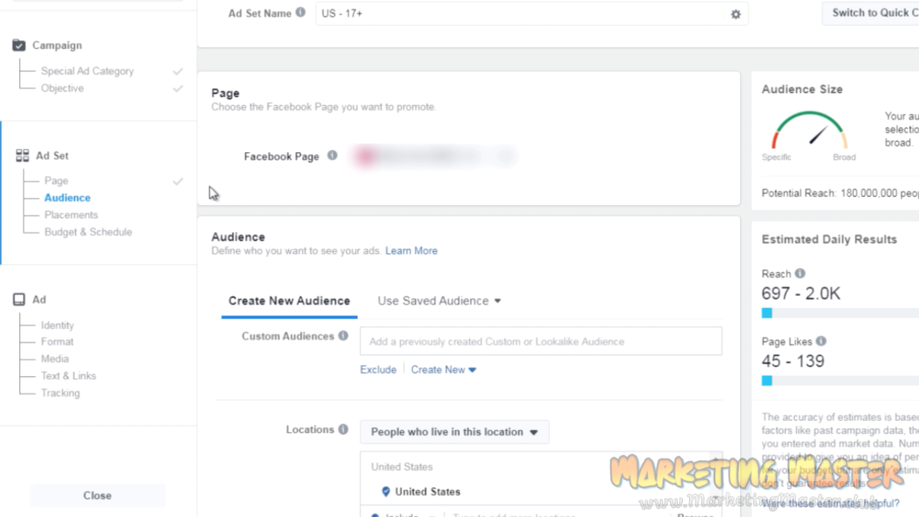
Review the options for creating a custom audience and the location targeting types, keeping People who live in this location.
{"action": "scroll", "coordinate": [211, 192], "scroll_direction": "down", "scroll_amount": 5}
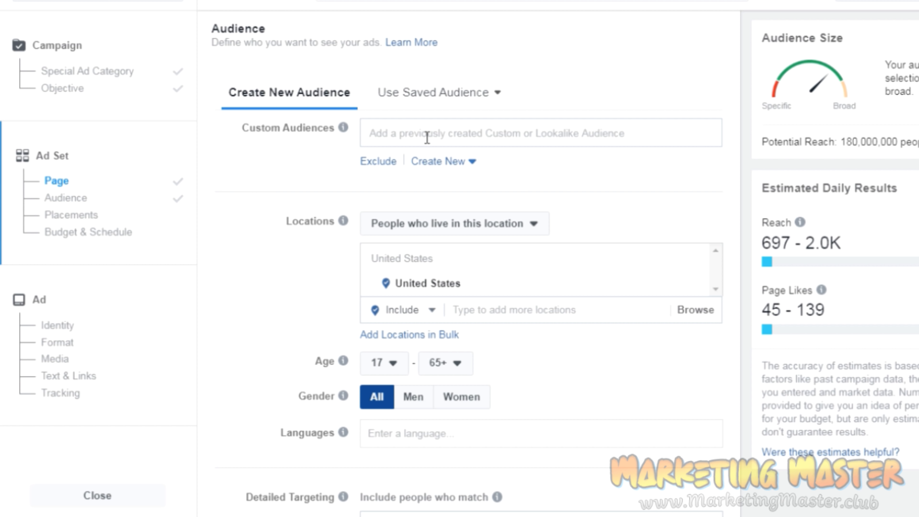
{"action": "left_click", "coordinate": [439, 163]}
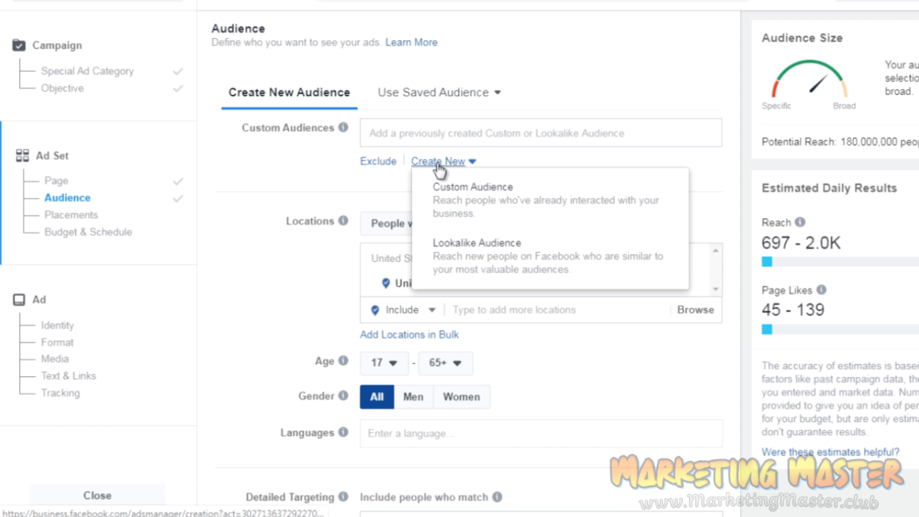
{"action": "left_click", "coordinate": [279, 199]}
{"action": "scroll", "coordinate": [280, 199], "scroll_direction": "down", "scroll_amount": 3}
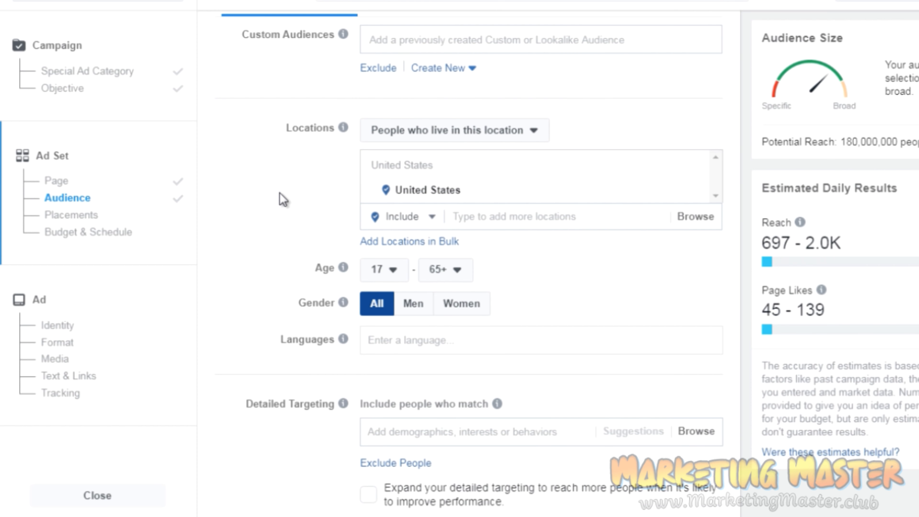
{"action": "scroll", "coordinate": [282, 199], "scroll_direction": "down", "scroll_amount": 3}
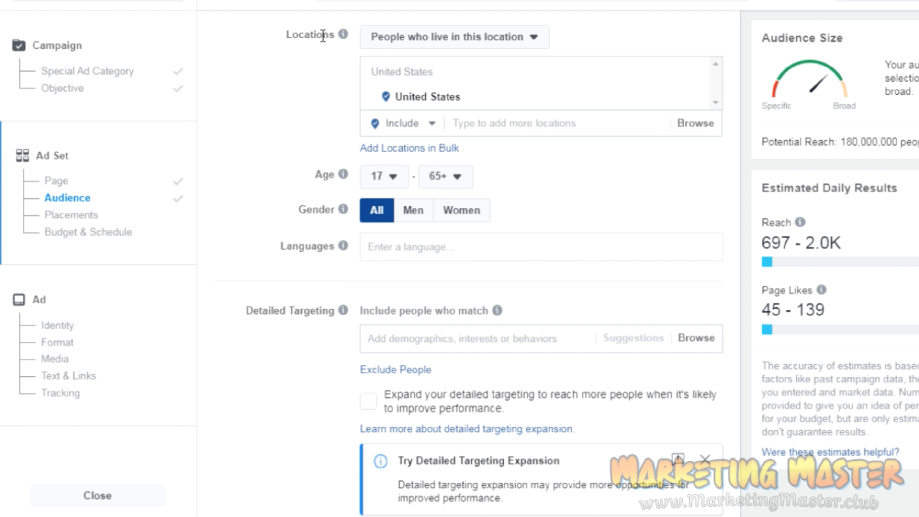
{"action": "left_click", "coordinate": [428, 42]}
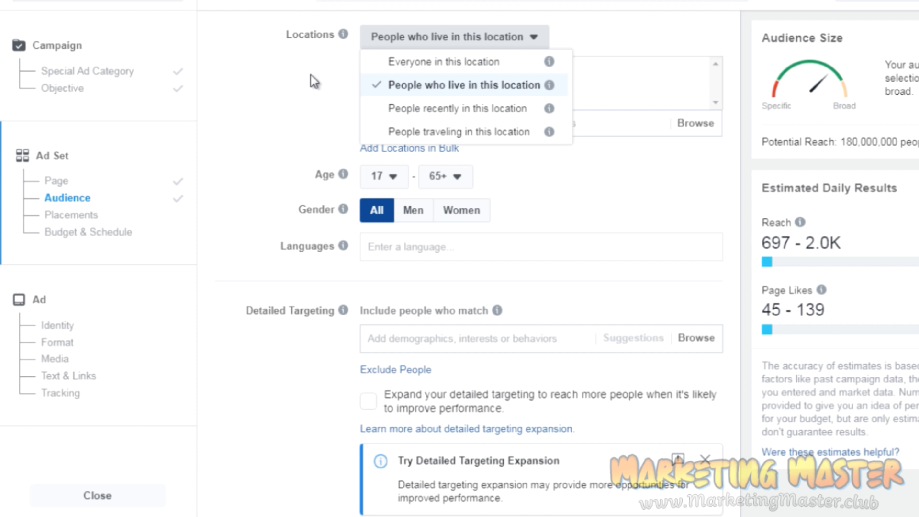
{"action": "left_click", "coordinate": [314, 81]}
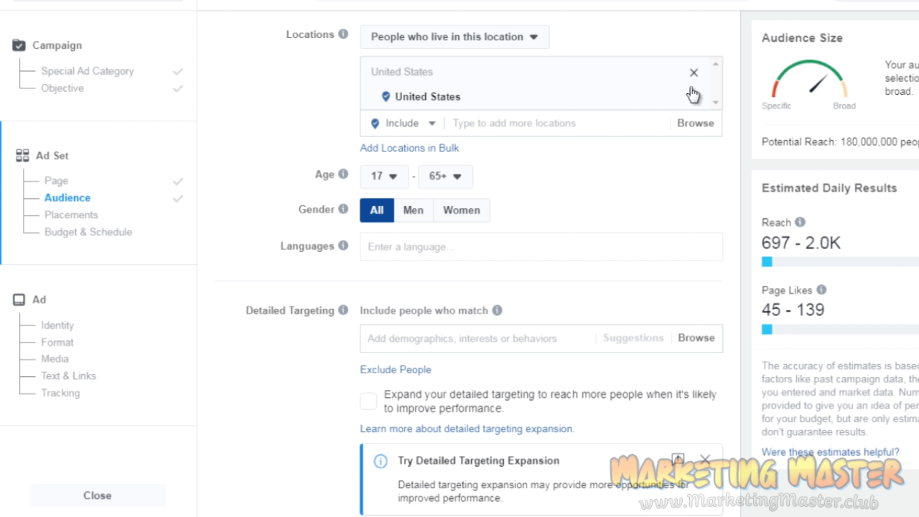
Replace United States in the audience locations with Dhaka, Dhaka Division, Bangladesh.
{"action": "left_click", "coordinate": [693, 74]}
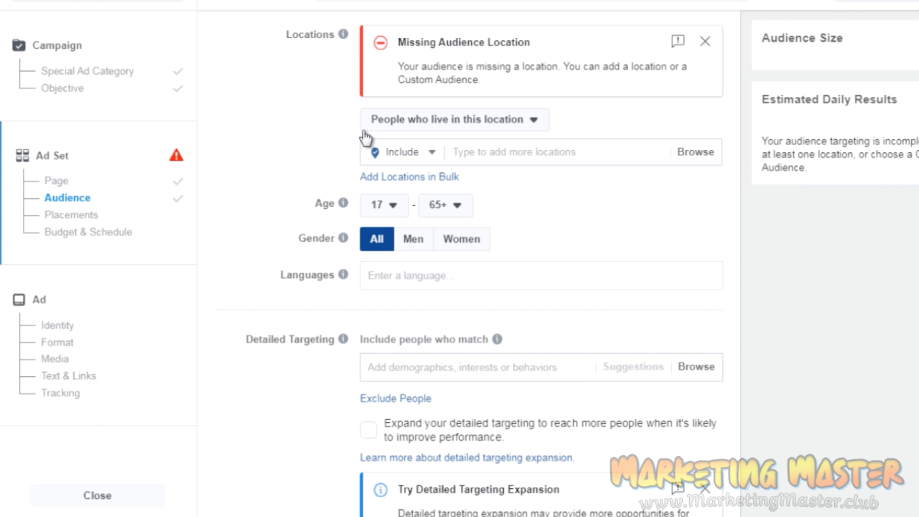
{"action": "left_click", "coordinate": [482, 155]}
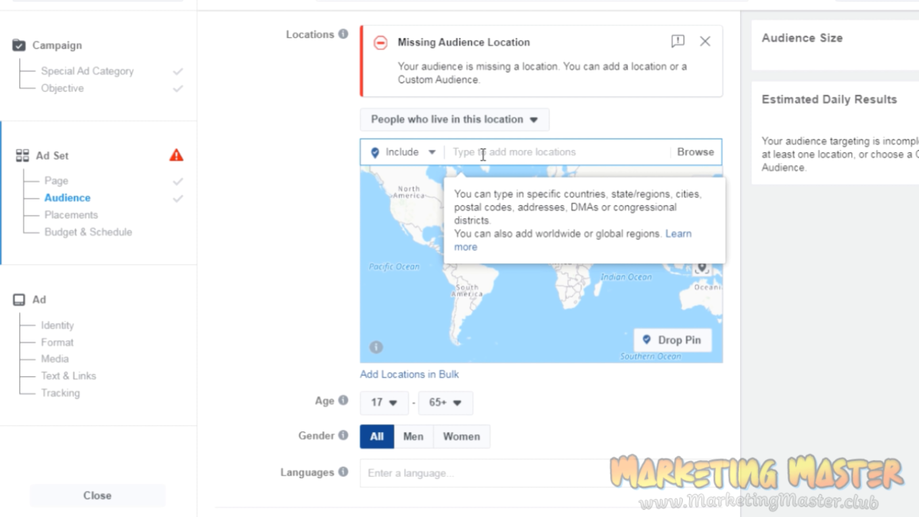
{"action": "type", "text": "Ban"}
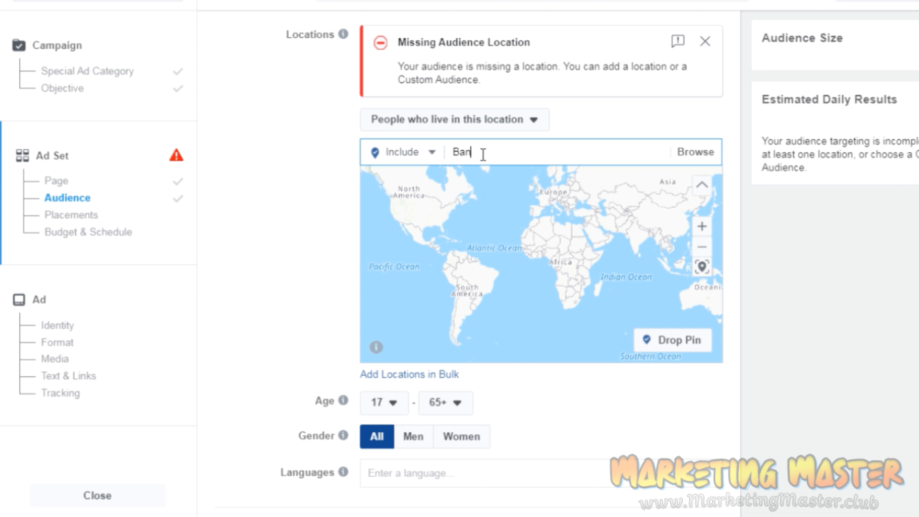
{"action": "type", "text": "glade"}
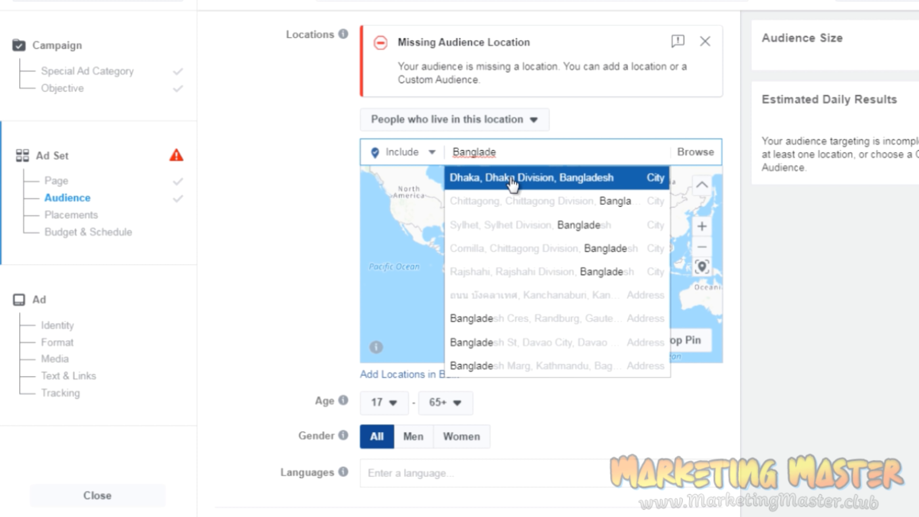
{"action": "left_click", "coordinate": [546, 183]}
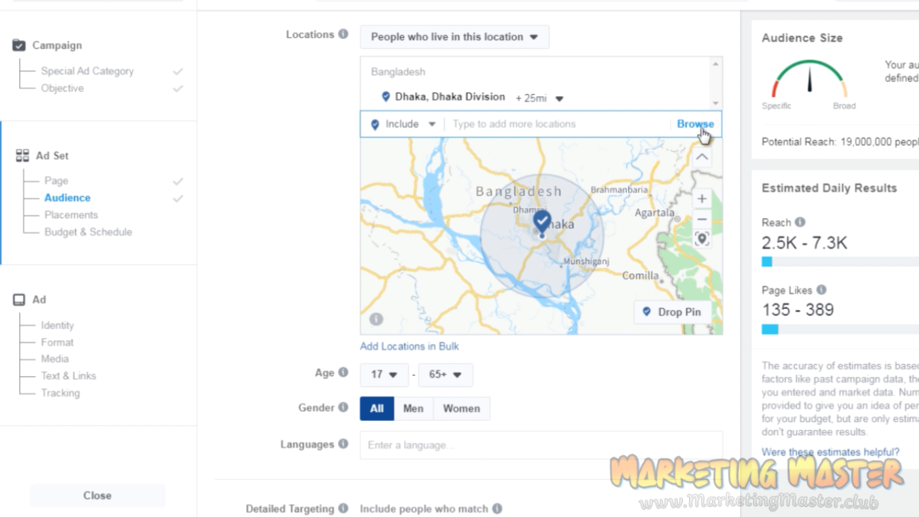
Browse the available location regions, including the trade areas listed under Free trade areas, without selecting any.
{"action": "left_click", "coordinate": [701, 131]}
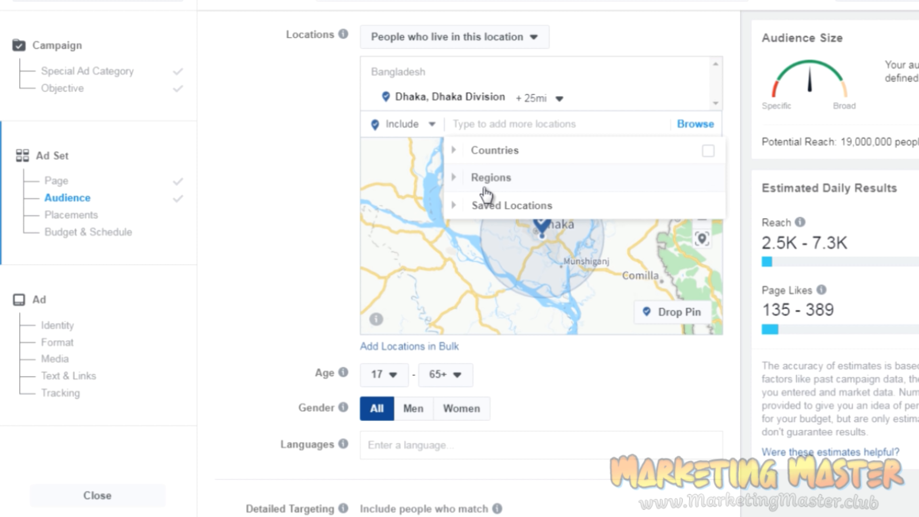
{"action": "left_click", "coordinate": [450, 181]}
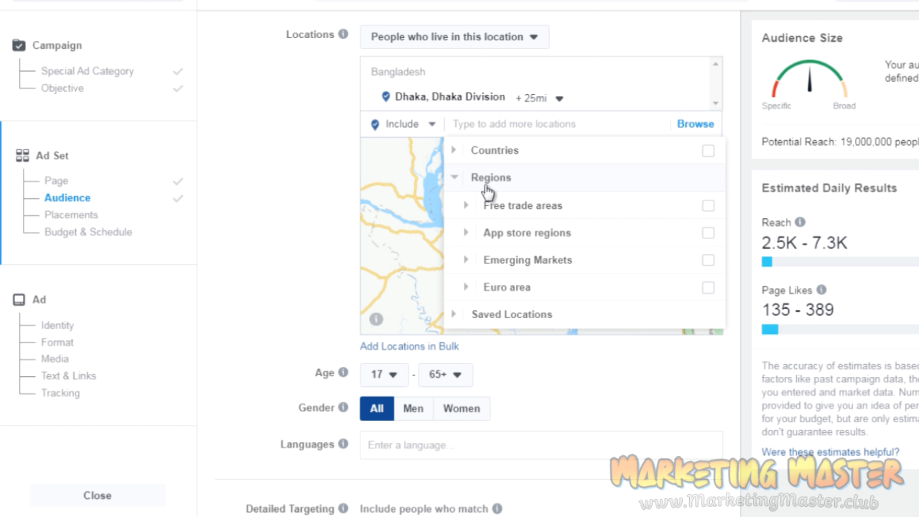
{"action": "mouse_move", "coordinate": [486, 199]}
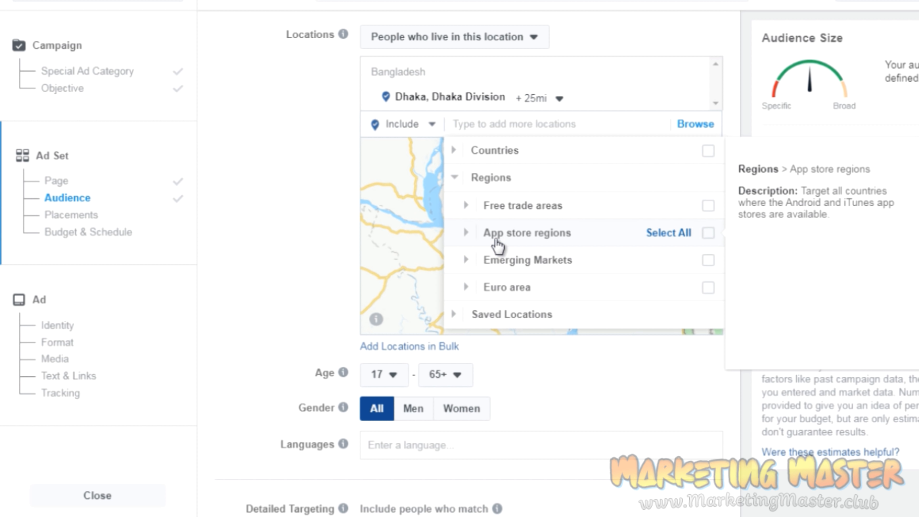
{"action": "mouse_move", "coordinate": [497, 260]}
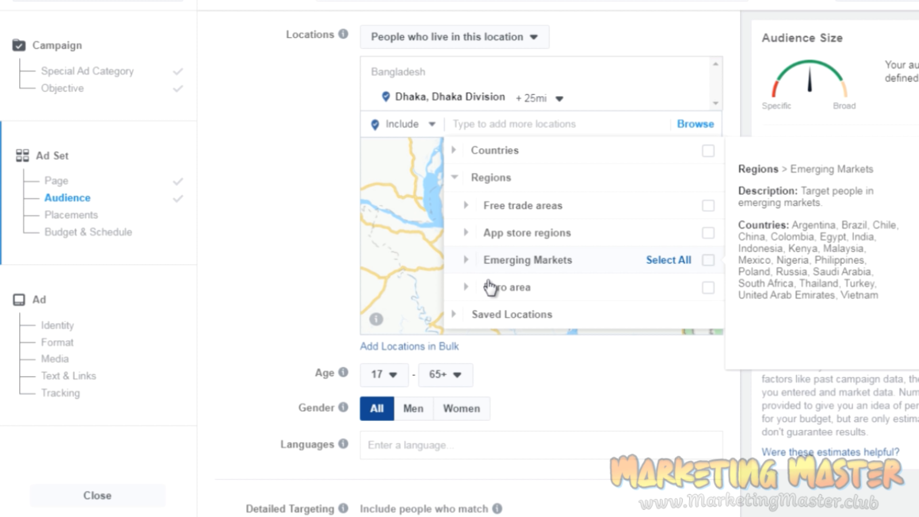
{"action": "mouse_move", "coordinate": [466, 289]}
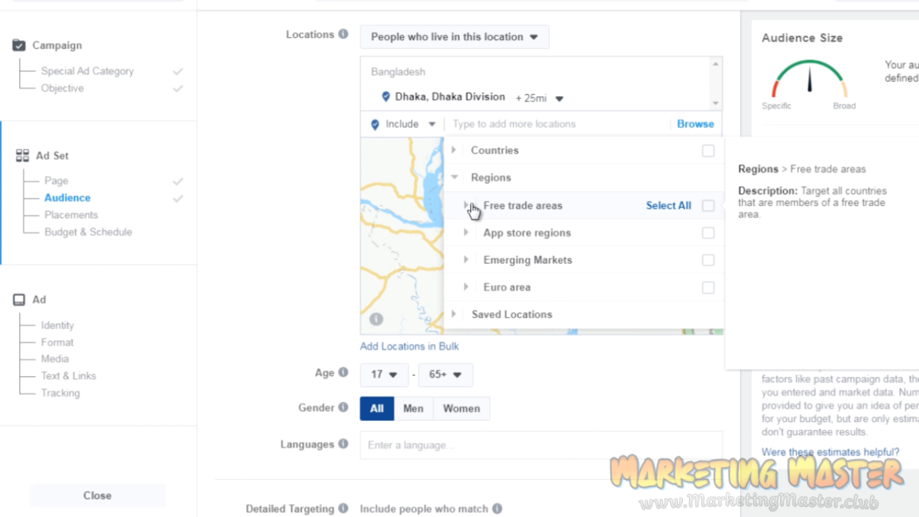
{"action": "left_click", "coordinate": [467, 206]}
{"action": "mouse_move", "coordinate": [550, 231]}
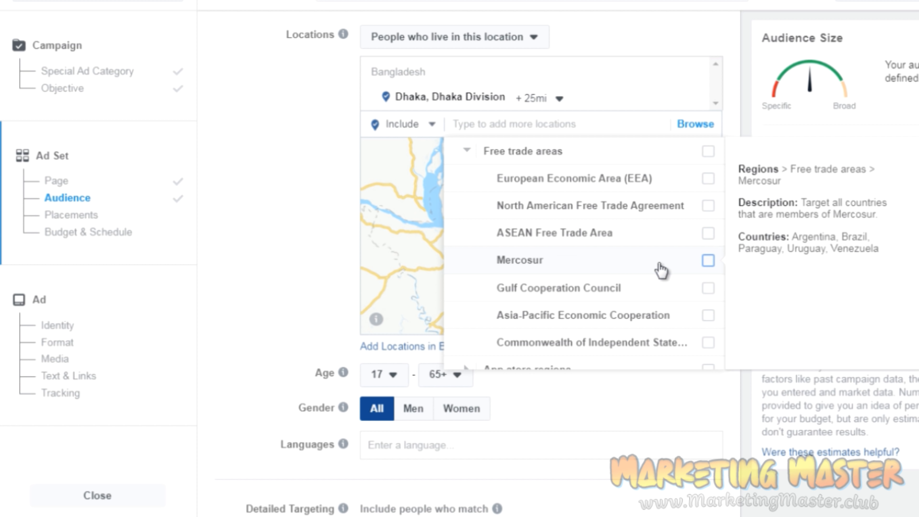
{"action": "mouse_move", "coordinate": [596, 319]}
{"action": "left_click", "coordinate": [347, 188]}
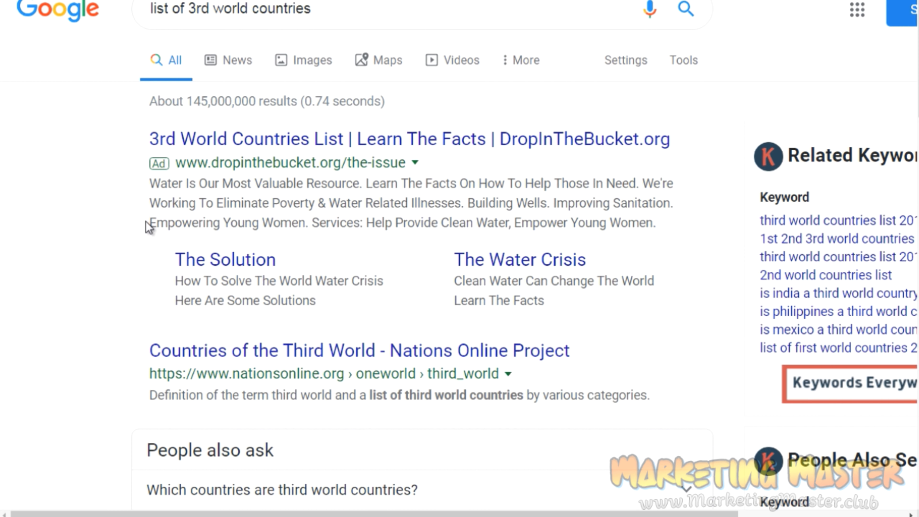
In the Google results for "list of 3rd world countries", find and open World Population Review's Third World Countries 2019 page.
{"action": "scroll", "coordinate": [127, 233], "scroll_direction": "down", "scroll_amount": 10}
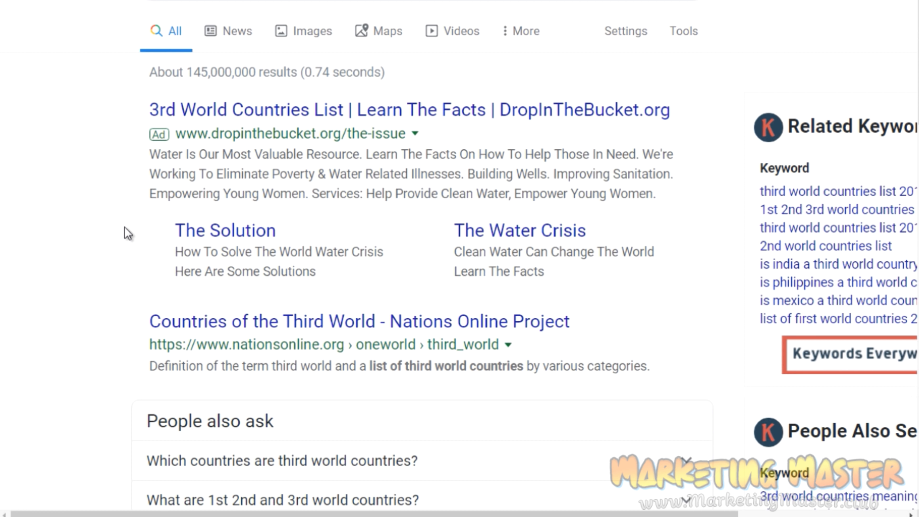
{"action": "scroll", "coordinate": [127, 234], "scroll_direction": "up", "scroll_amount": 2}
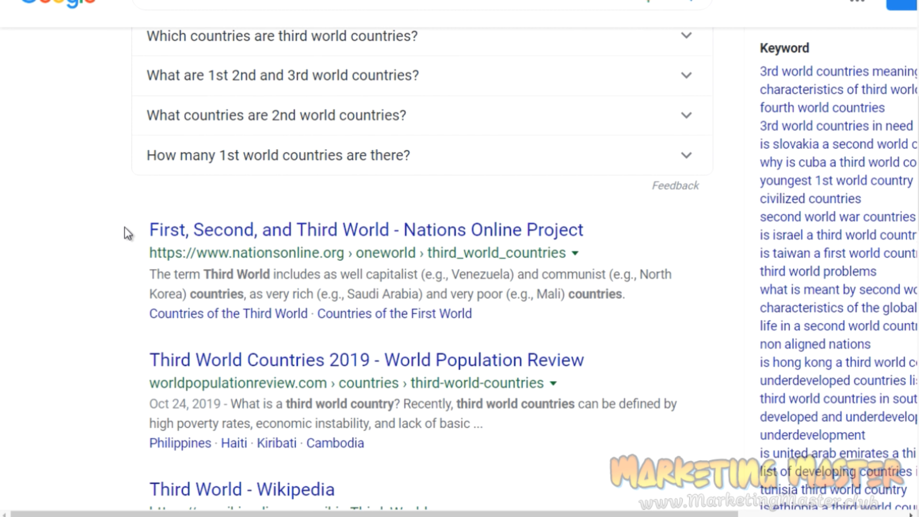
{"action": "left_click", "coordinate": [217, 117]}
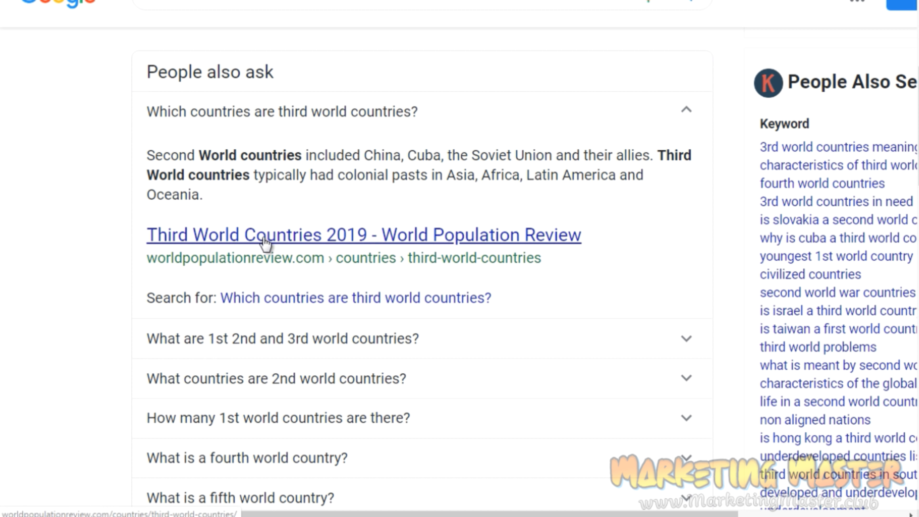
{"action": "right_click", "coordinate": [281, 241]}
{"action": "left_click", "coordinate": [323, 251]}
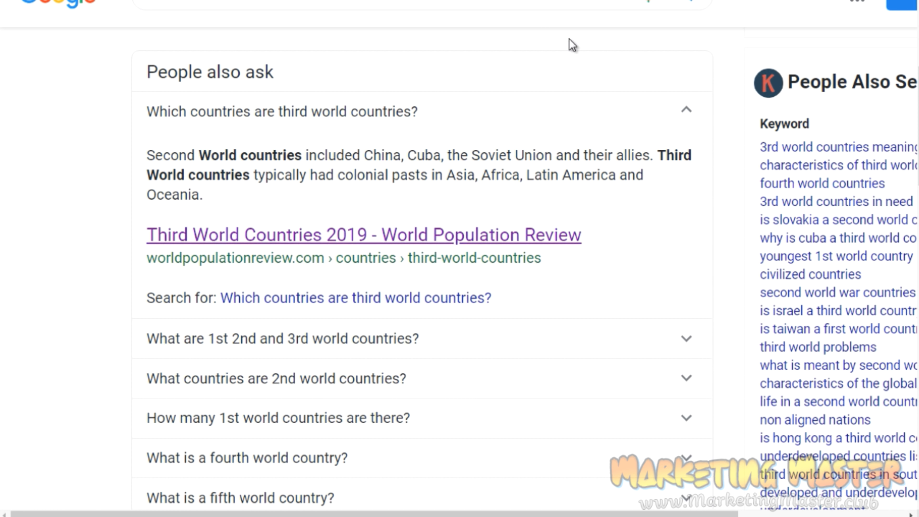
{"action": "scroll", "coordinate": [113, 179], "scroll_direction": "down", "scroll_amount": 1}
{"action": "scroll", "coordinate": [112, 179], "scroll_direction": "down", "scroll_amount": 10}
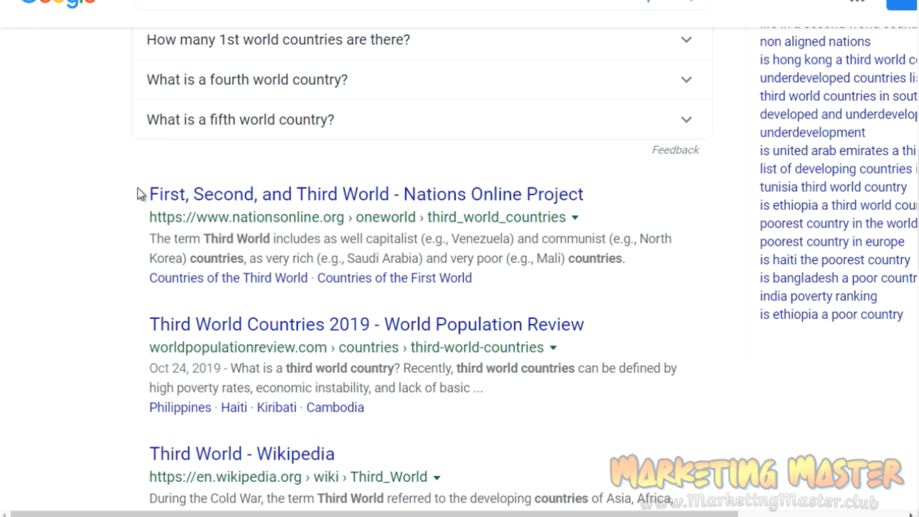
{"action": "key", "text": "ctrl+Tab"}
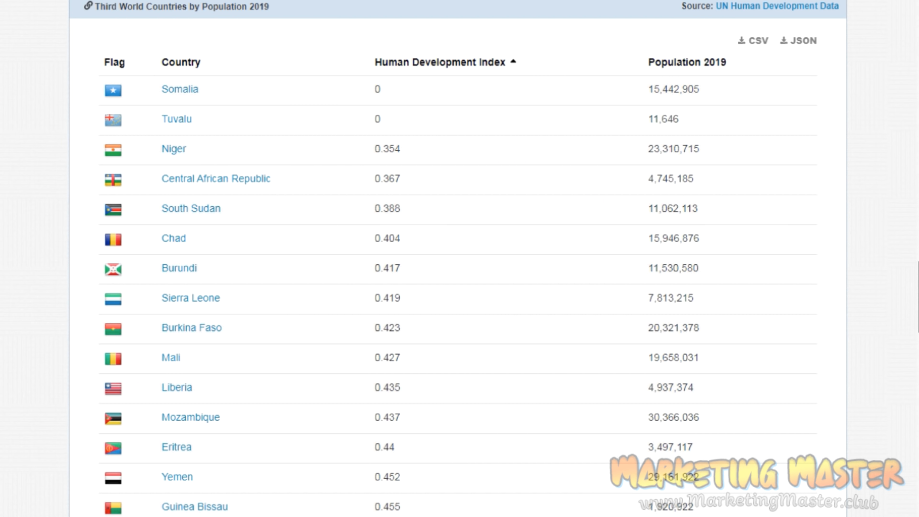
Sort the third world countries table by 2019 population from largest to smallest.
{"action": "scroll", "coordinate": [188, 35], "scroll_direction": "down", "scroll_amount": 2}
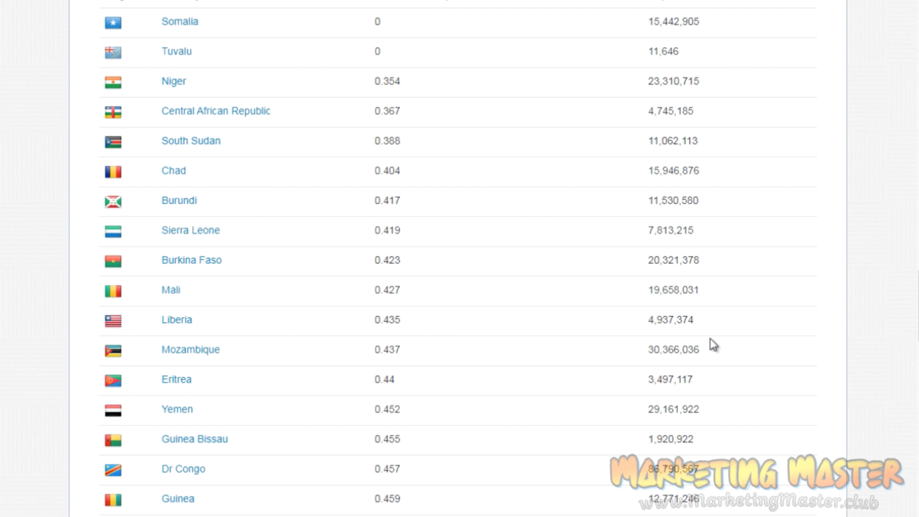
{"action": "left_click", "coordinate": [686, 3]}
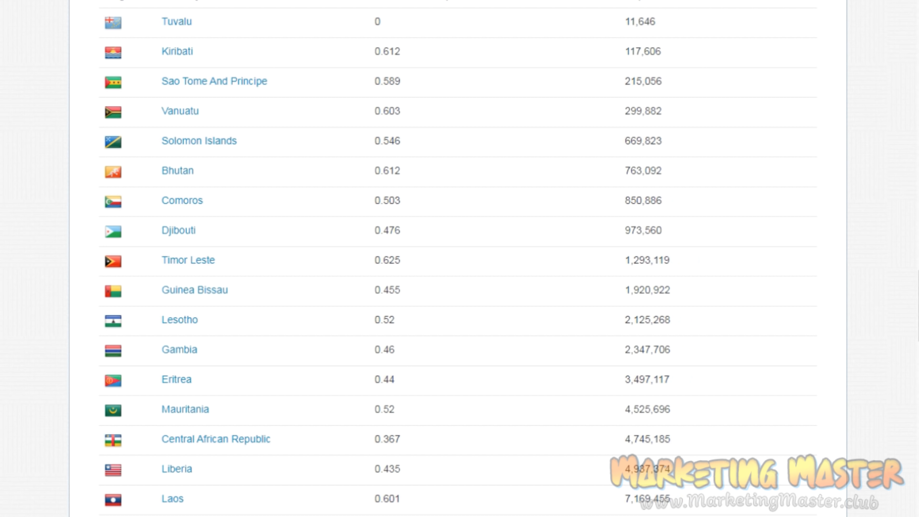
{"action": "left_click", "coordinate": [670, 5]}
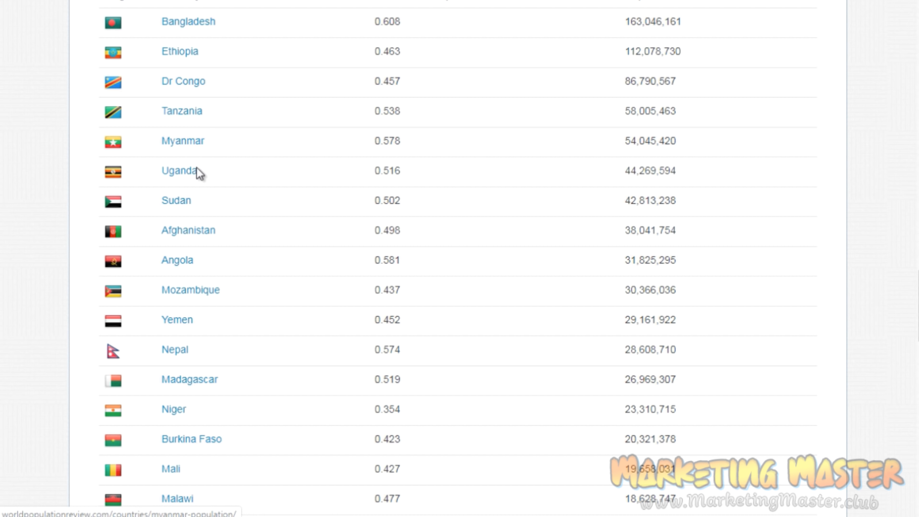
Copy Myanmar from the country table and add it as a country location in the Ads Manager audience.
{"action": "left_click_drag", "start_coordinate": [205, 141], "coordinate": [164, 142]}
{"action": "key", "text": "ctrl+c"}
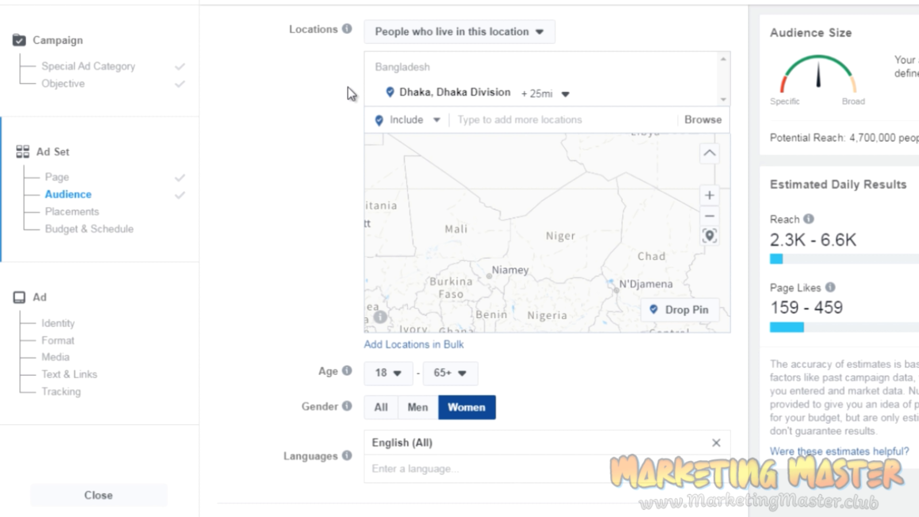
{"action": "left_click", "coordinate": [512, 120]}
{"action": "key", "text": "ctrl+v"}
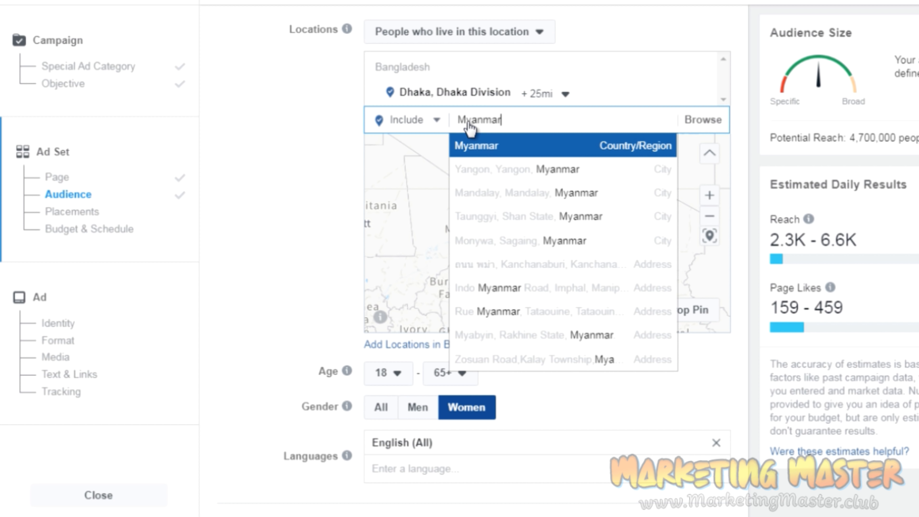
{"action": "left_click", "coordinate": [532, 161]}
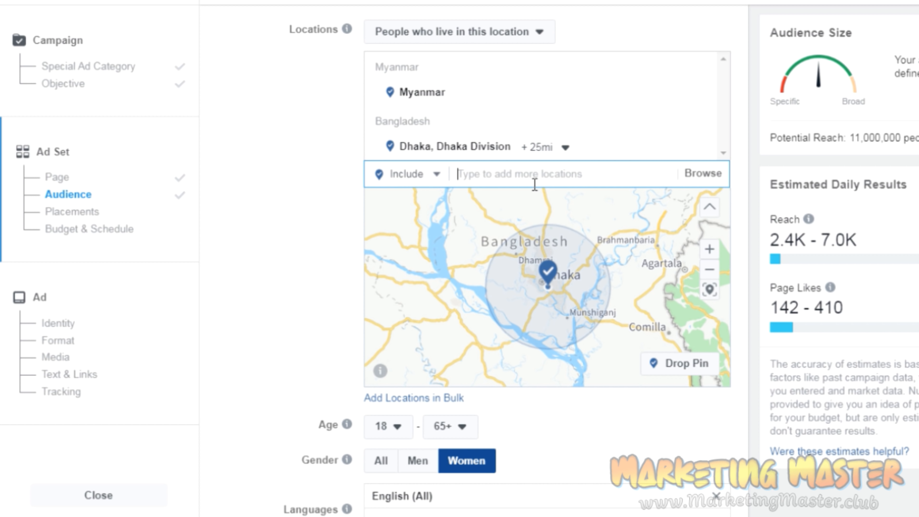
{"action": "left_click", "coordinate": [310, 272]}
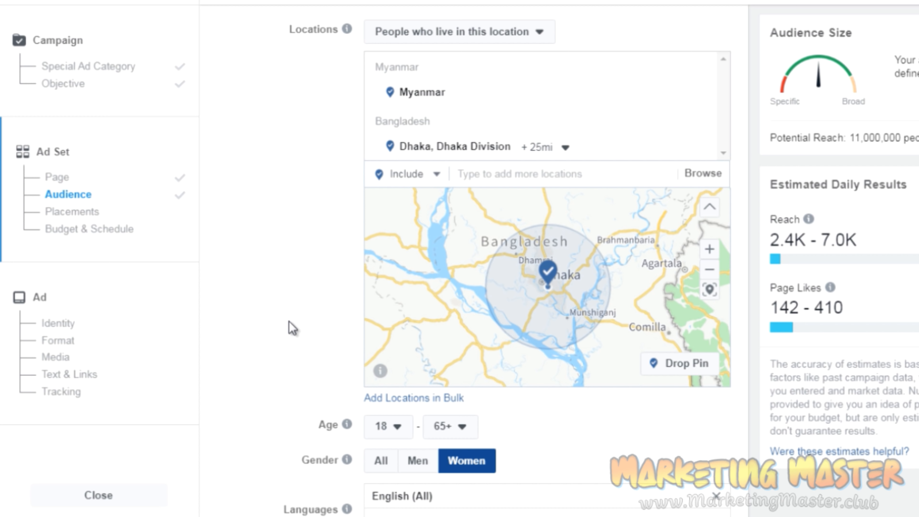
Set the audience gender to All and check the language targeting, keeping English (All).
{"action": "scroll", "coordinate": [292, 329], "scroll_direction": "down", "scroll_amount": 4}
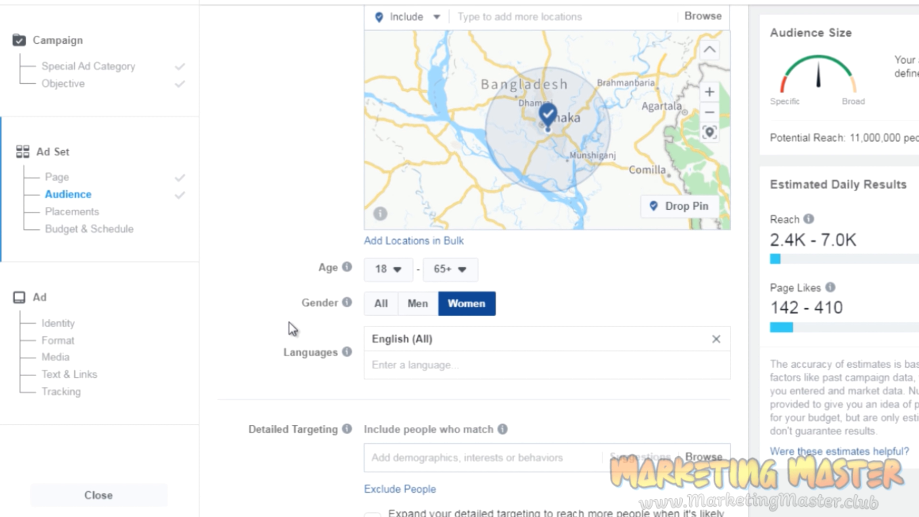
{"action": "scroll", "coordinate": [290, 322], "scroll_direction": "down", "scroll_amount": 1}
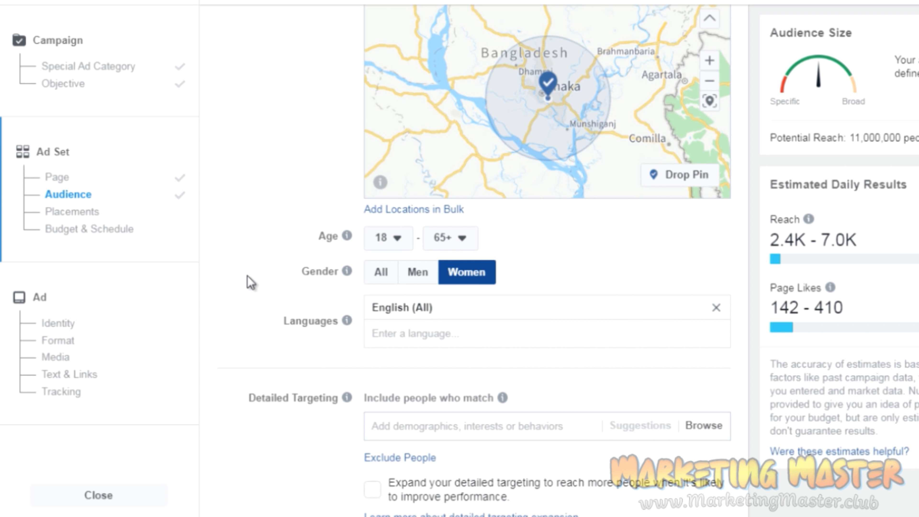
{"action": "scroll", "coordinate": [250, 282], "scroll_direction": "down", "scroll_amount": 2}
{"action": "scroll", "coordinate": [250, 283], "scroll_direction": "down", "scroll_amount": 3}
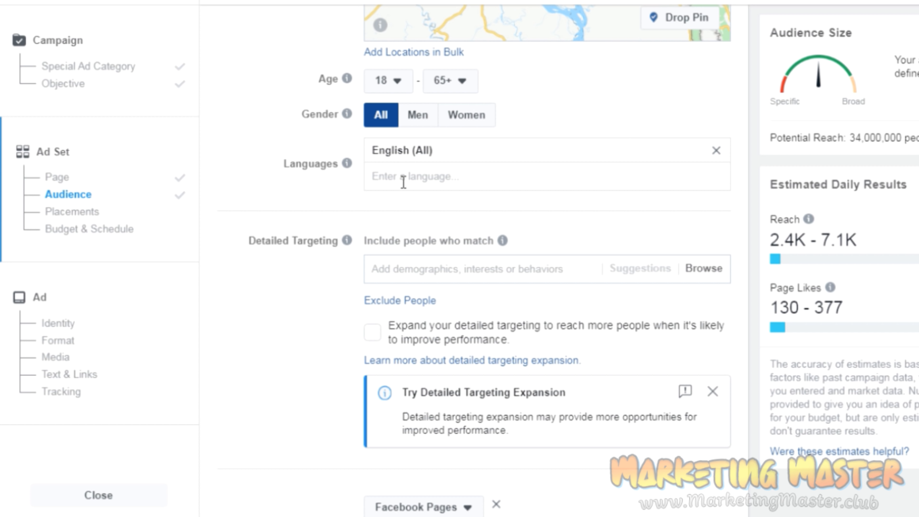
{"action": "left_click", "coordinate": [403, 175]}
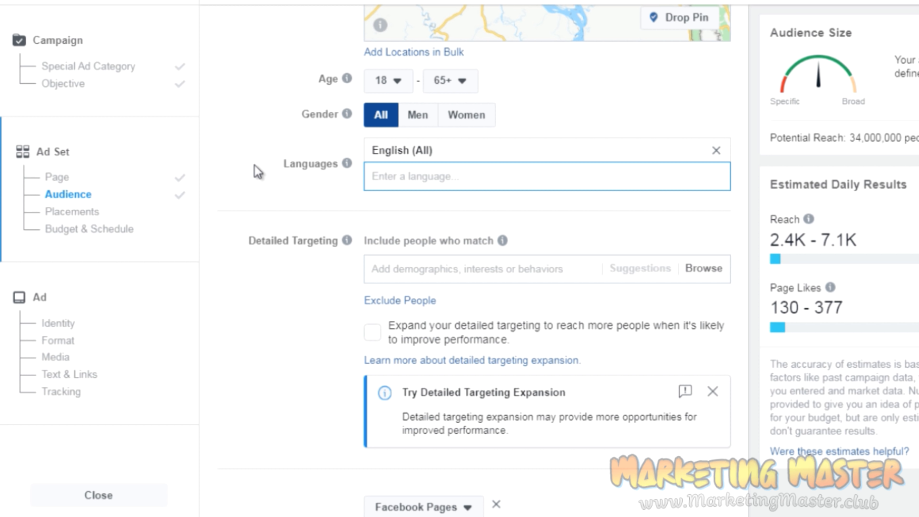
Search the language targeting for English to check the available variants, keeping English (All) selected.
{"action": "type", "text": "En"}
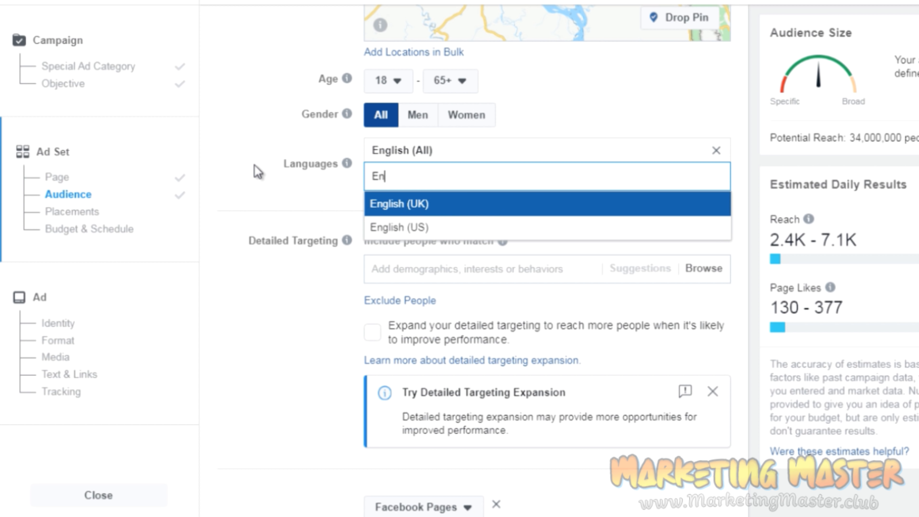
{"action": "type", "text": "glish"}
{"action": "left_click", "coordinate": [415, 155]}
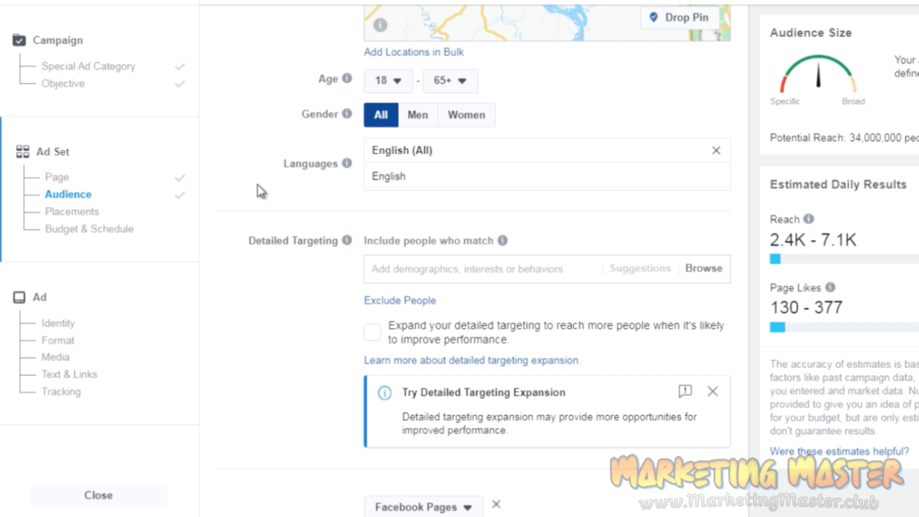
Search detailed targeting for "motivational" and add the Motivational Quotes interest to the audience.
{"action": "scroll", "coordinate": [261, 191], "scroll_direction": "down", "scroll_amount": 1}
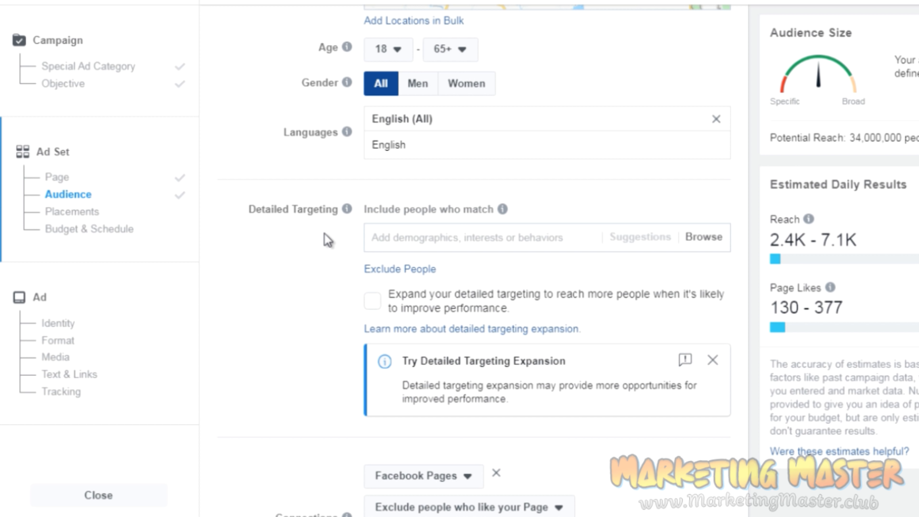
{"action": "left_click", "coordinate": [401, 237]}
{"action": "type", "text": "mot"}
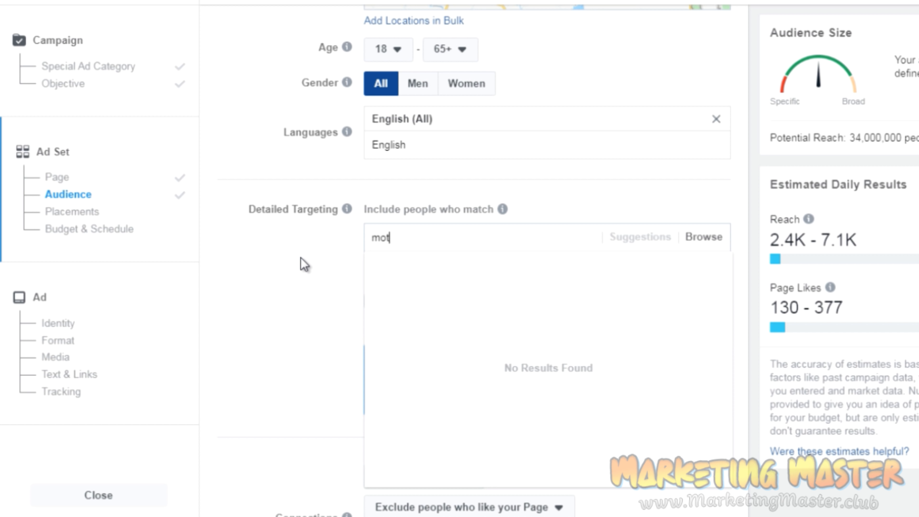
{"action": "type", "text": "ivational"}
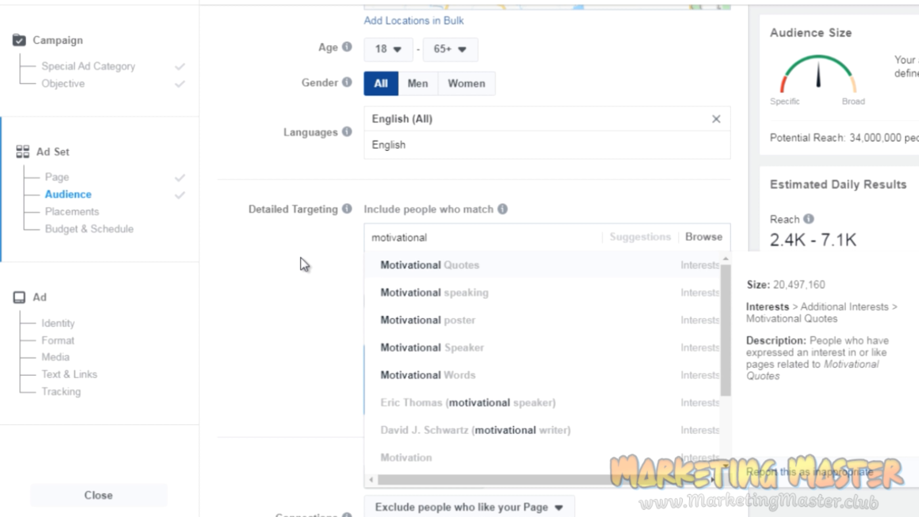
{"action": "left_click", "coordinate": [452, 273]}
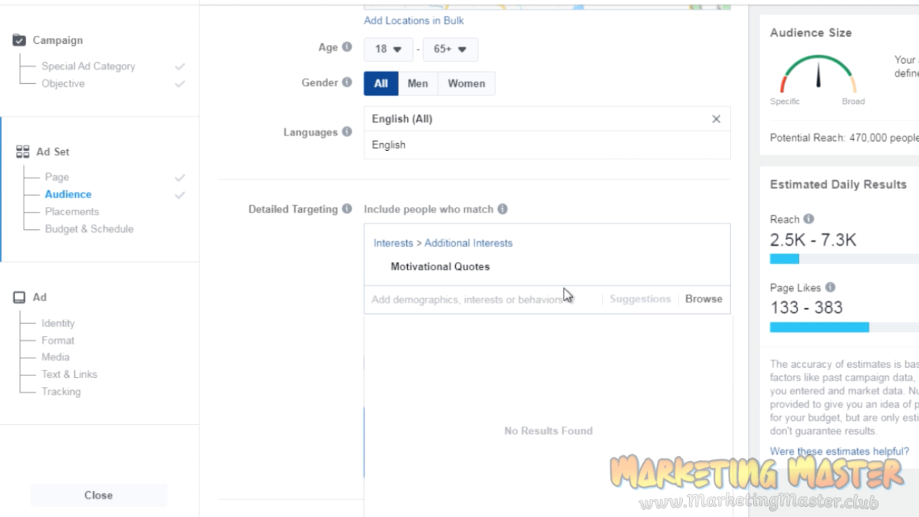
Search detailed targeting for "motivational quotes" as a further interest and clear the search text.
{"action": "type", "text": "motiv"}
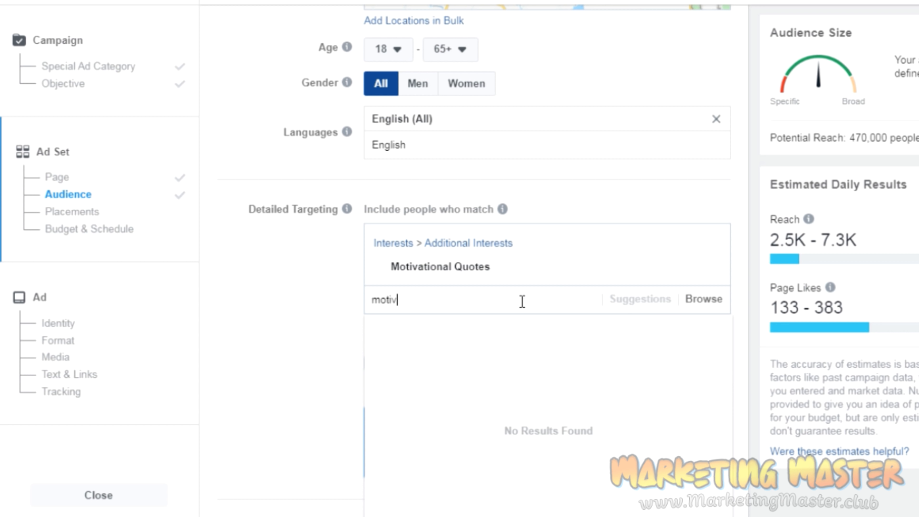
{"action": "type", "text": "ational quotes"}
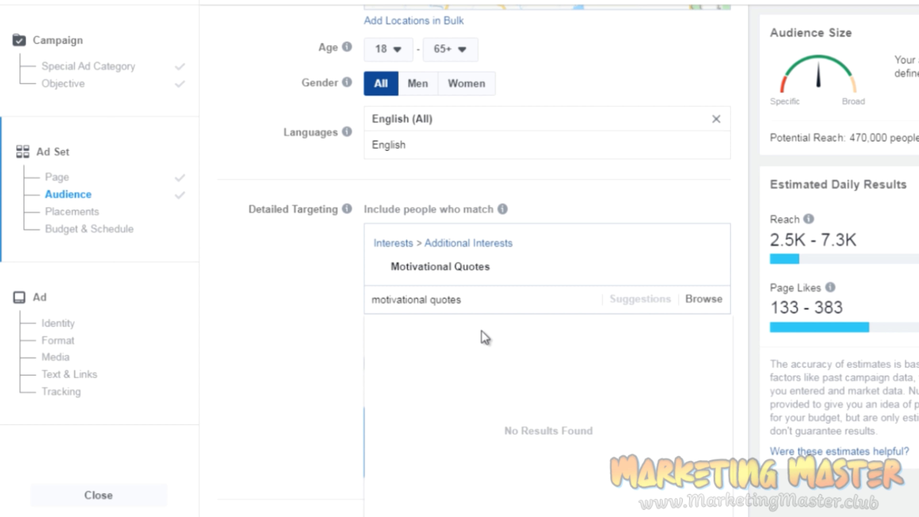
{"action": "left_click_drag", "start_coordinate": [466, 300], "coordinate": [363, 307]}
{"action": "key", "text": "BackSpace"}
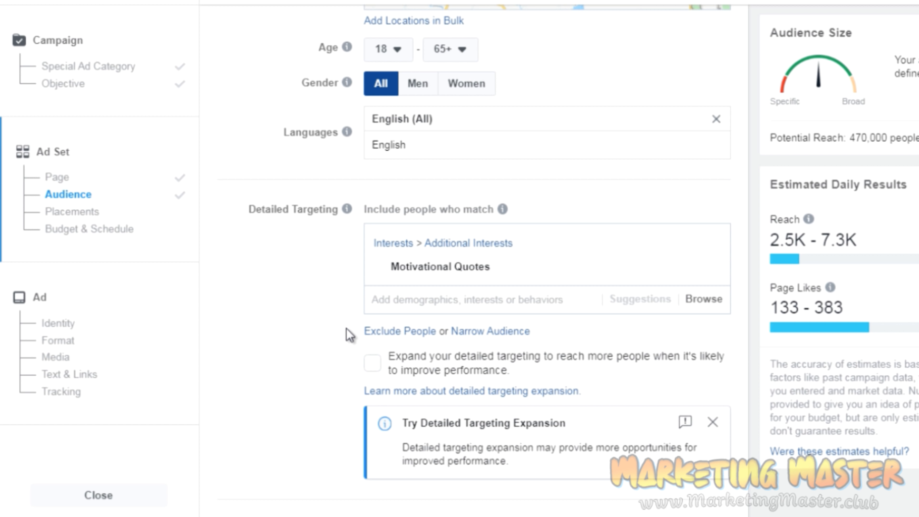
Switch the ad set to Edit Placements and review the device, platform and feed placement options.
{"action": "scroll", "coordinate": [342, 300], "scroll_direction": "down", "scroll_amount": 2}
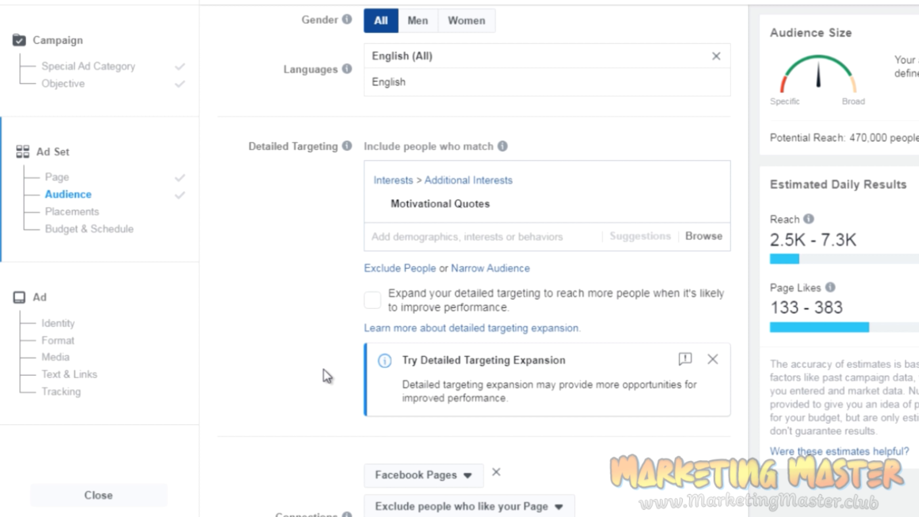
{"action": "scroll", "coordinate": [328, 376], "scroll_direction": "down", "scroll_amount": 10}
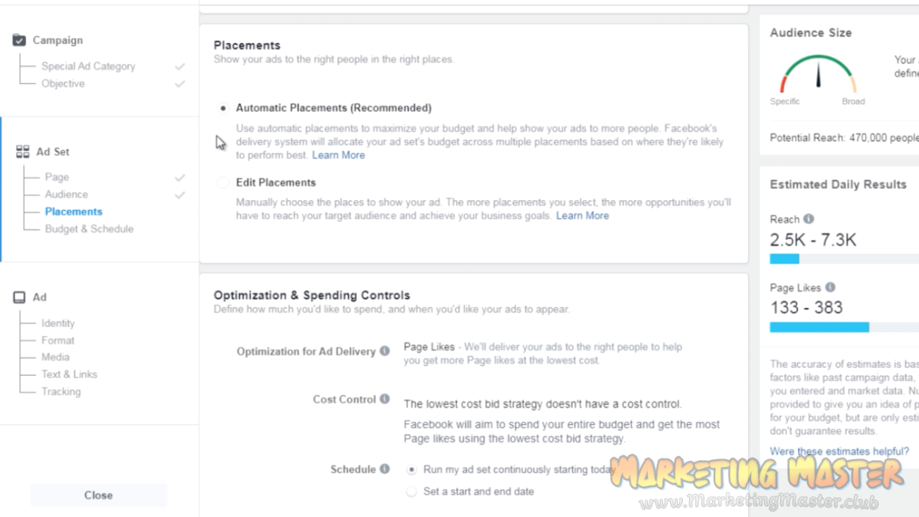
{"action": "left_click", "coordinate": [223, 191]}
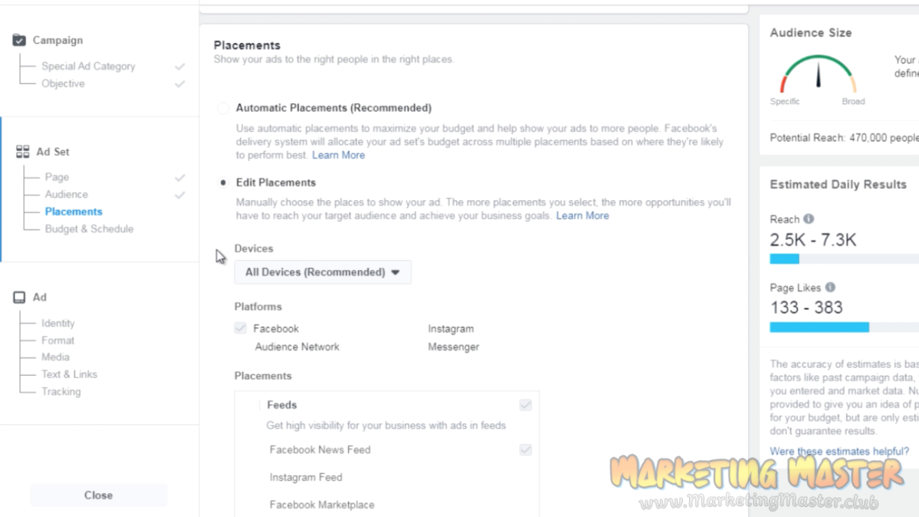
{"action": "scroll", "coordinate": [219, 269], "scroll_direction": "down", "scroll_amount": 1}
{"action": "scroll", "coordinate": [220, 269], "scroll_direction": "down", "scroll_amount": 3}
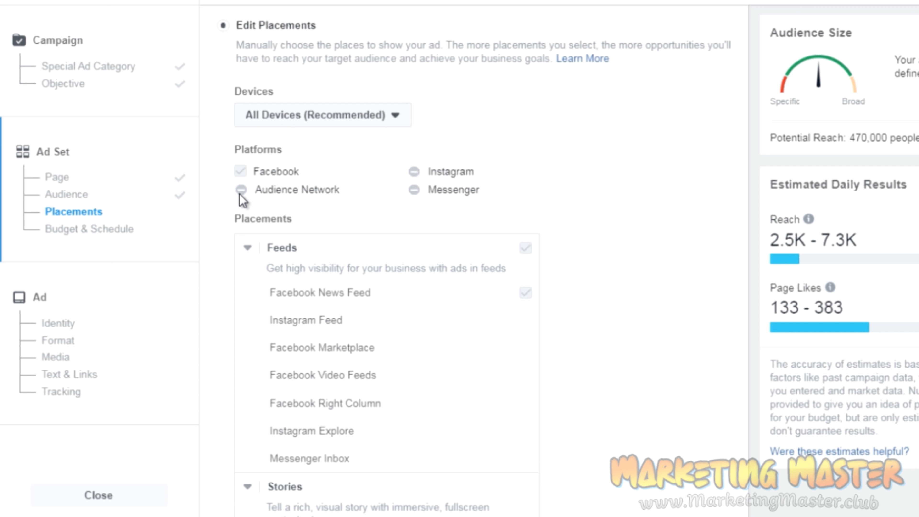
{"action": "left_click", "coordinate": [326, 127]}
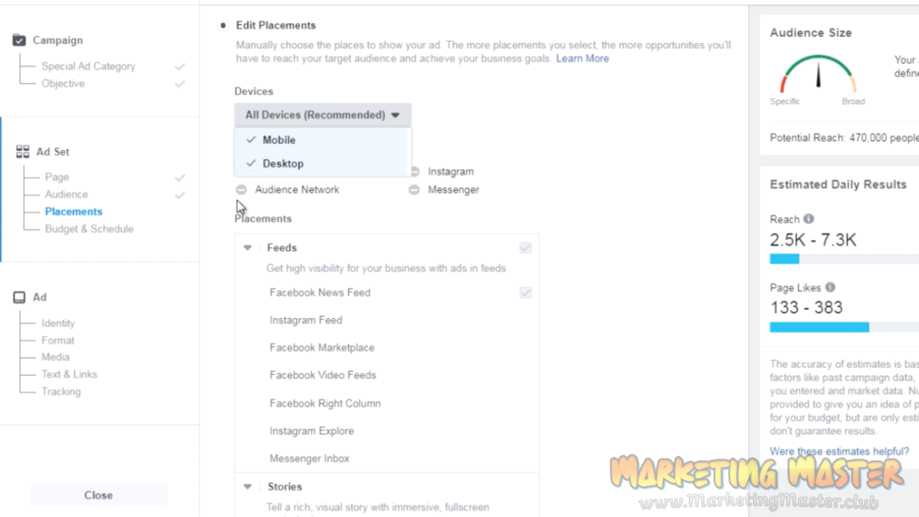
{"action": "left_click", "coordinate": [224, 226]}
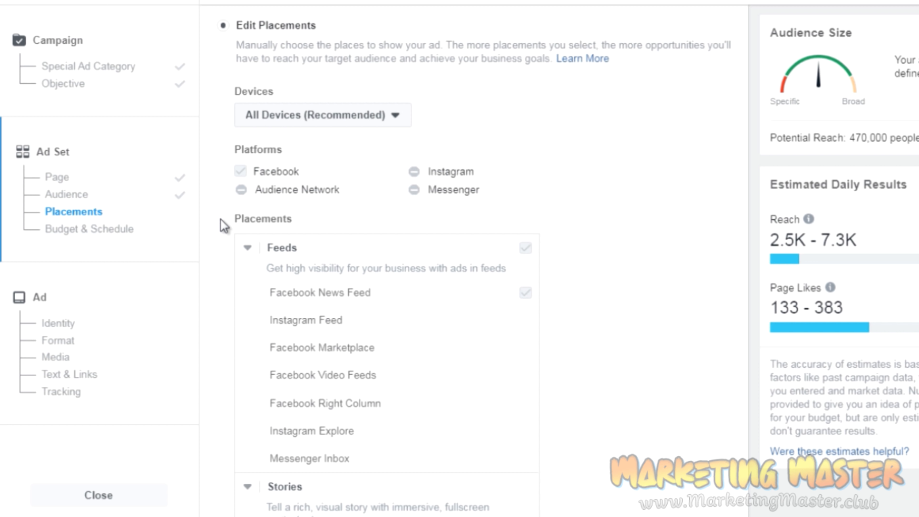
{"action": "scroll", "coordinate": [223, 225], "scroll_direction": "down", "scroll_amount": 3}
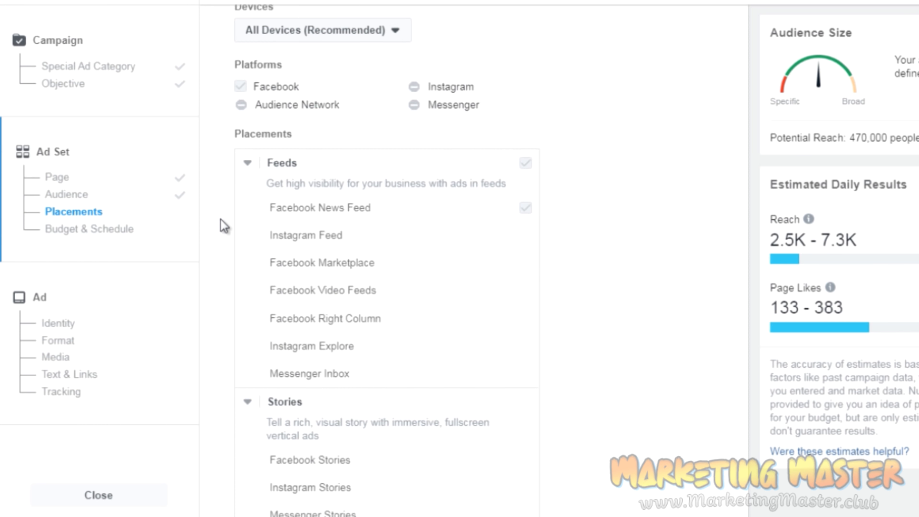
{"action": "scroll", "coordinate": [224, 226], "scroll_direction": "up", "scroll_amount": 6}
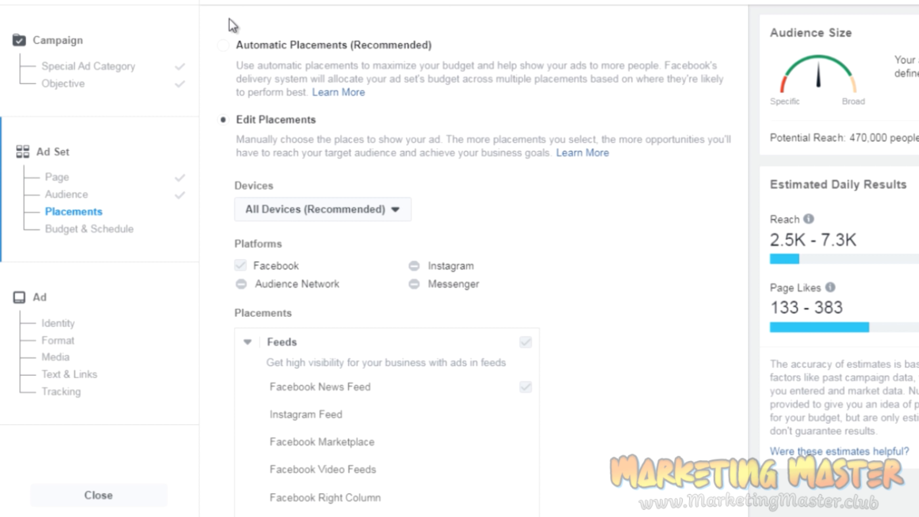
Set placements to Automatic Placements (Recommended) and continue from the ad set's budget and schedule to the ad setup.
{"action": "left_click", "coordinate": [224, 46]}
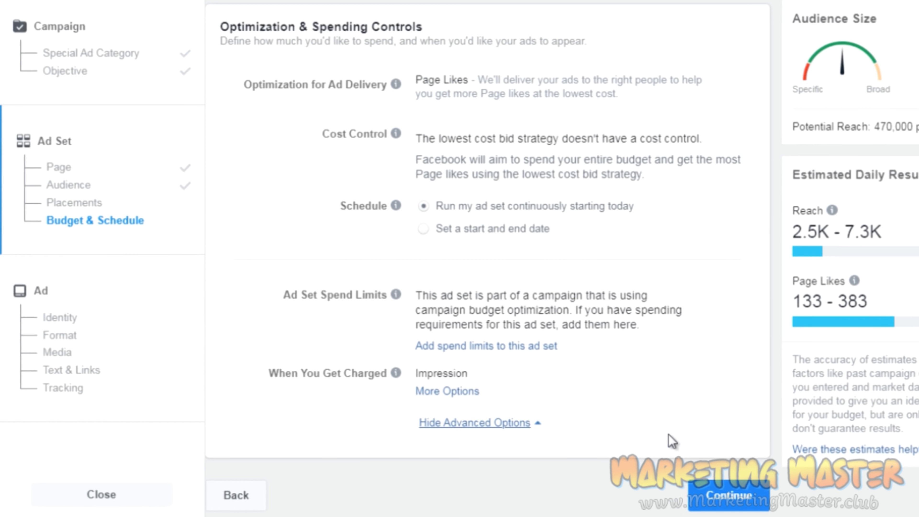
{"action": "left_click", "coordinate": [737, 505]}
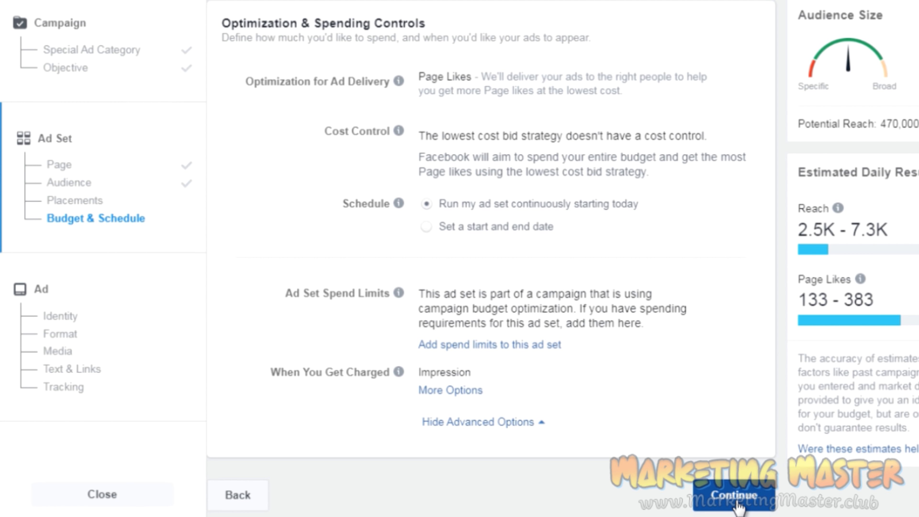